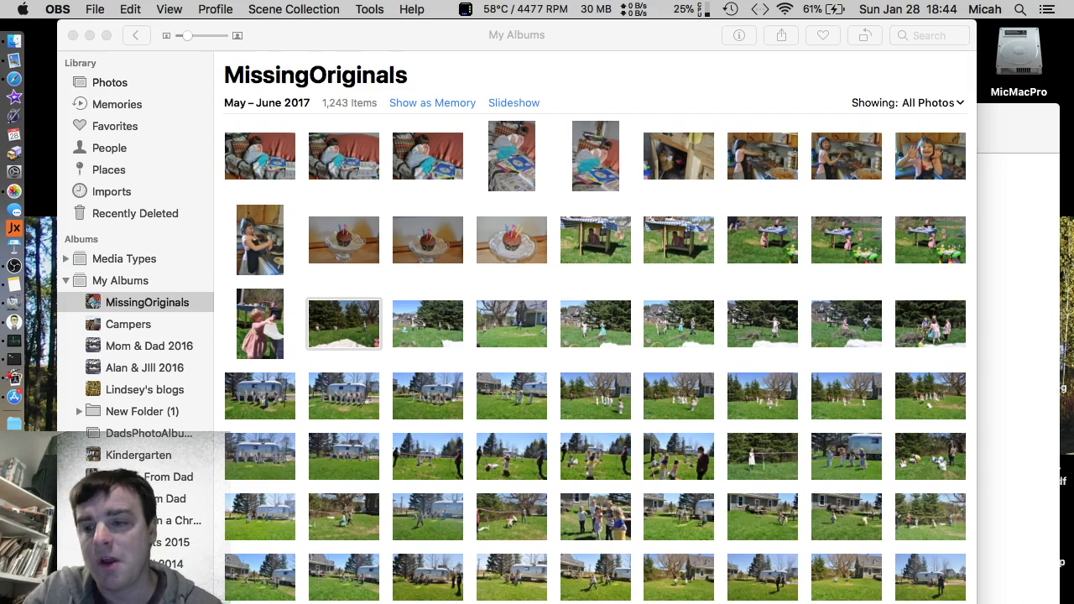
Check the 128.04 GB Lexar USB Flash Drive in Disk Utility, then minimize the window
{"action": "left_click_drag", "start_coordinate": [75, 487], "coordinate": [28, 545]}
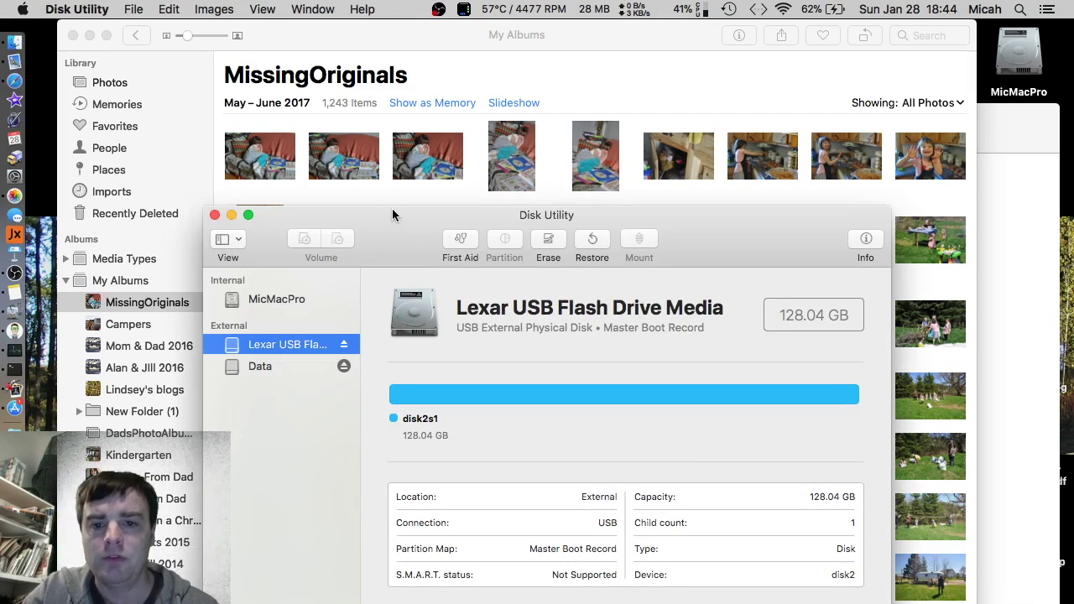
{"action": "left_click_drag", "start_coordinate": [392, 215], "coordinate": [380, 167]}
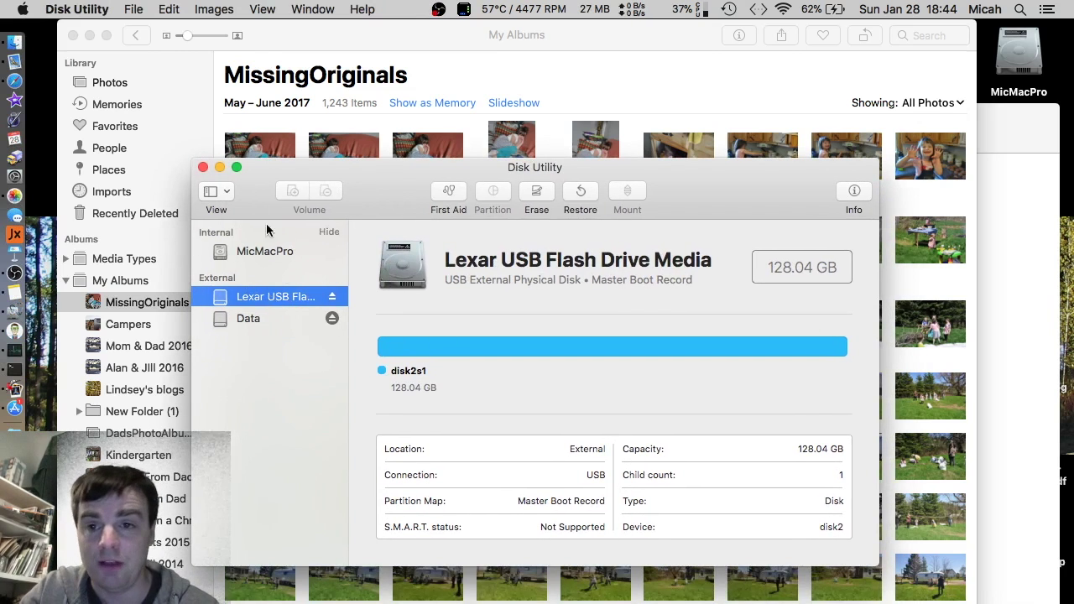
{"action": "left_click", "coordinate": [219, 167]}
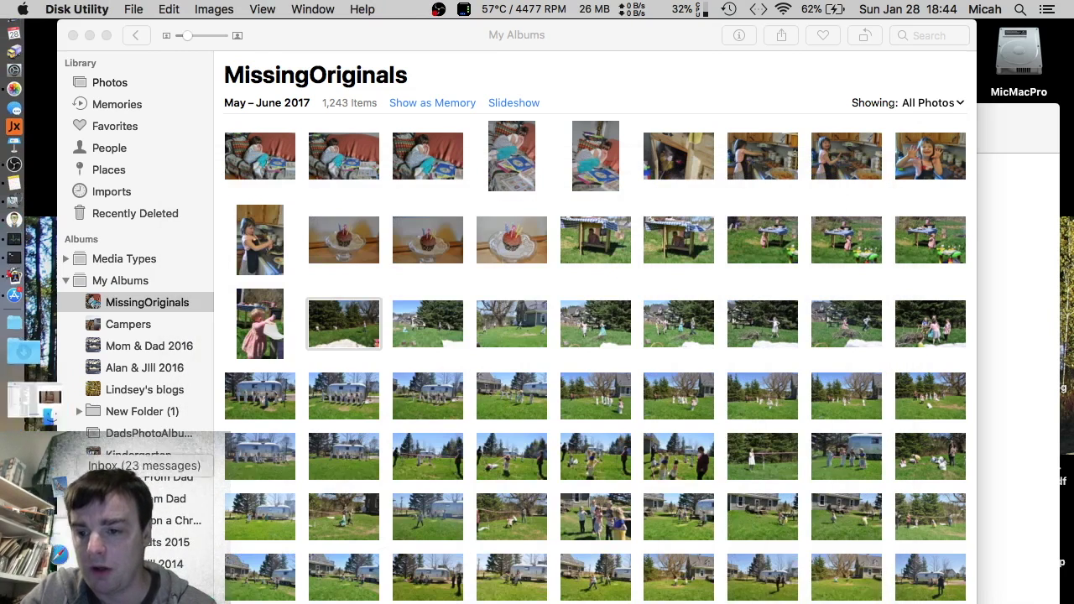
Bring up Disk Drill's Lexar scan, still finding no files after 31h45m, then minimize it
{"action": "left_click", "coordinate": [12, 566]}
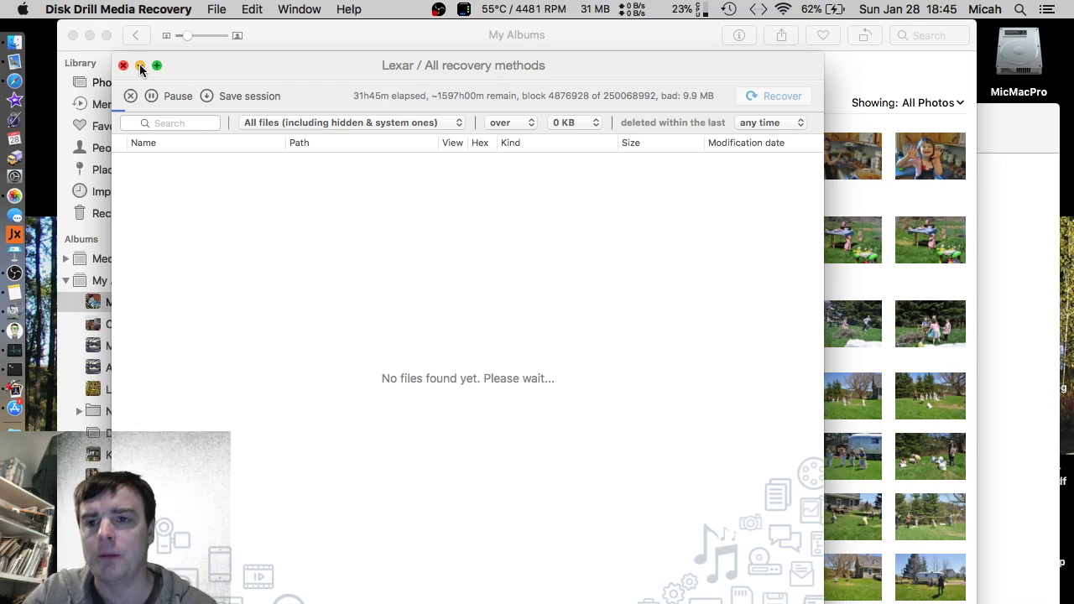
{"action": "left_click", "coordinate": [140, 67]}
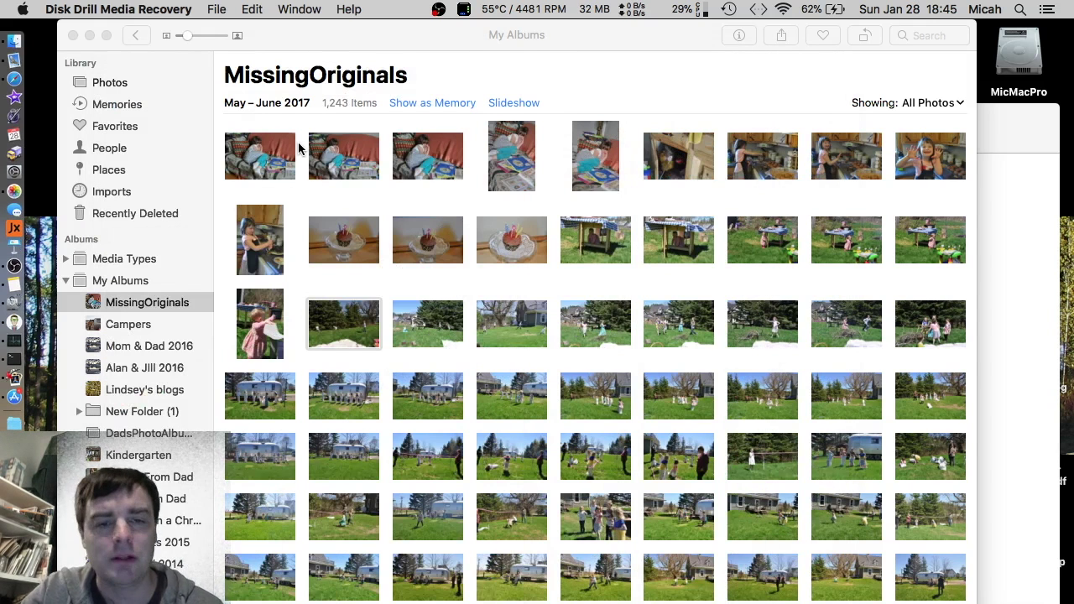
Open the cupcake photo, dismiss the missing DSC_4775.JPG original warning, and return to the album grid
{"action": "left_click", "coordinate": [334, 243]}
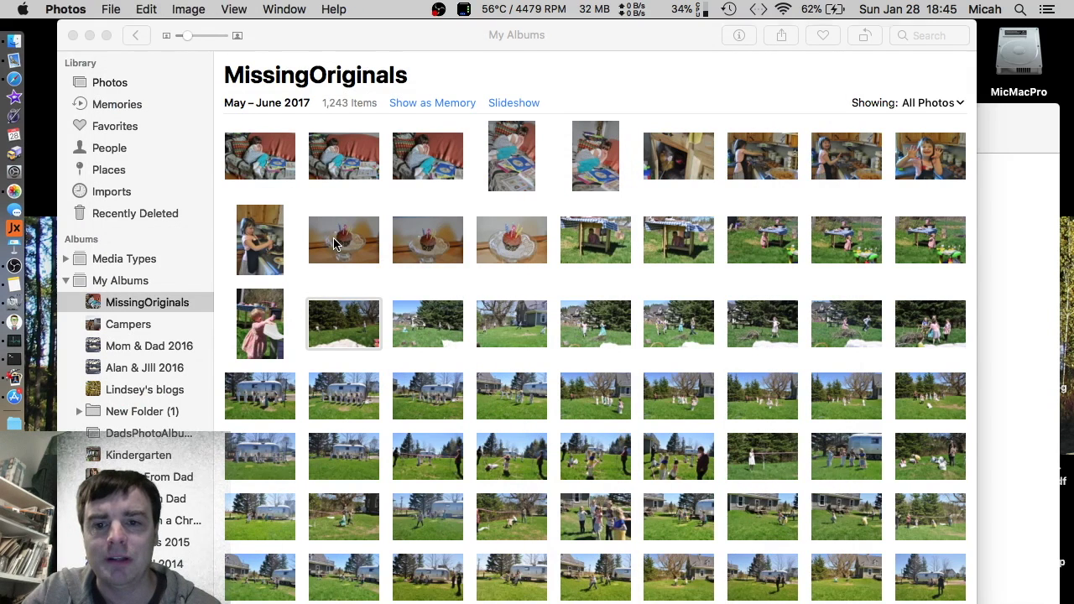
{"action": "double_click", "coordinate": [333, 243]}
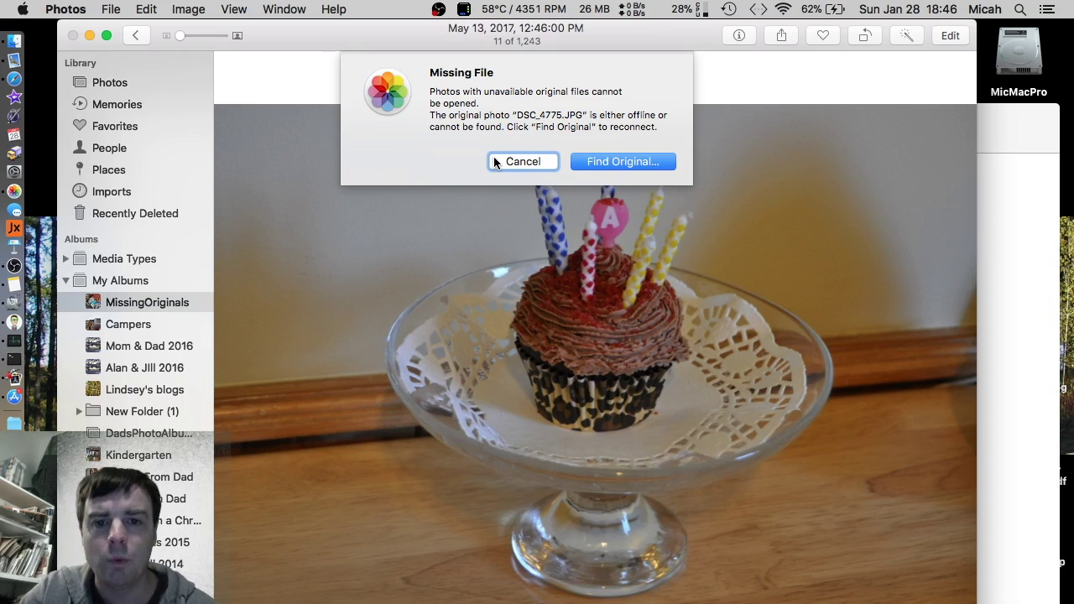
{"action": "left_click", "coordinate": [495, 162]}
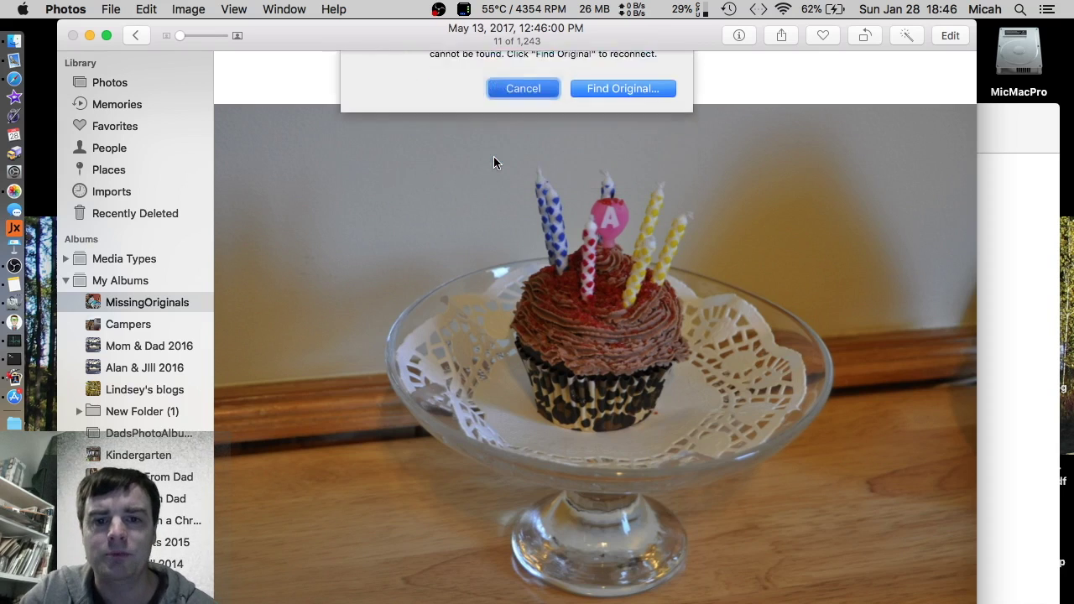
{"action": "left_click", "coordinate": [137, 38]}
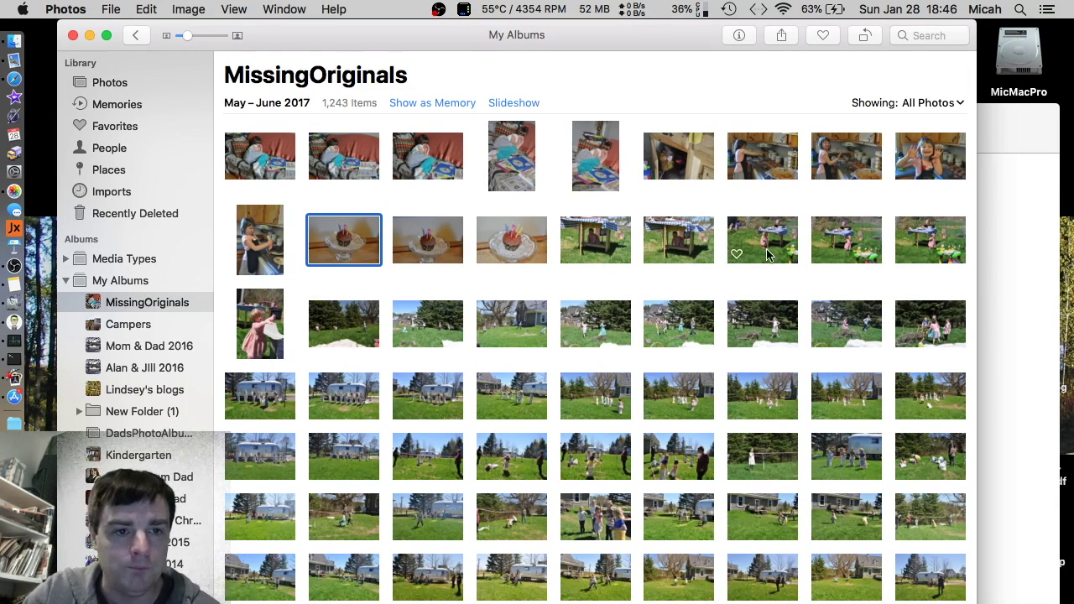
Confirm the kitchen-cabinet photo's original is missing, go back, and select the three cupcake photos
{"action": "double_click", "coordinate": [673, 160]}
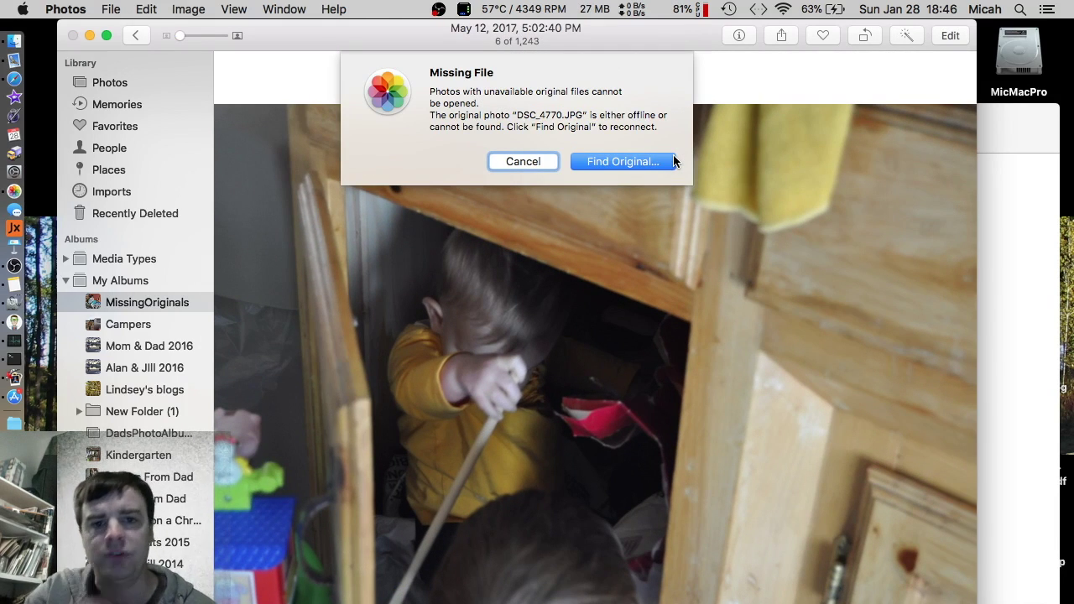
{"action": "left_click", "coordinate": [512, 162]}
{"action": "left_click", "coordinate": [136, 35]}
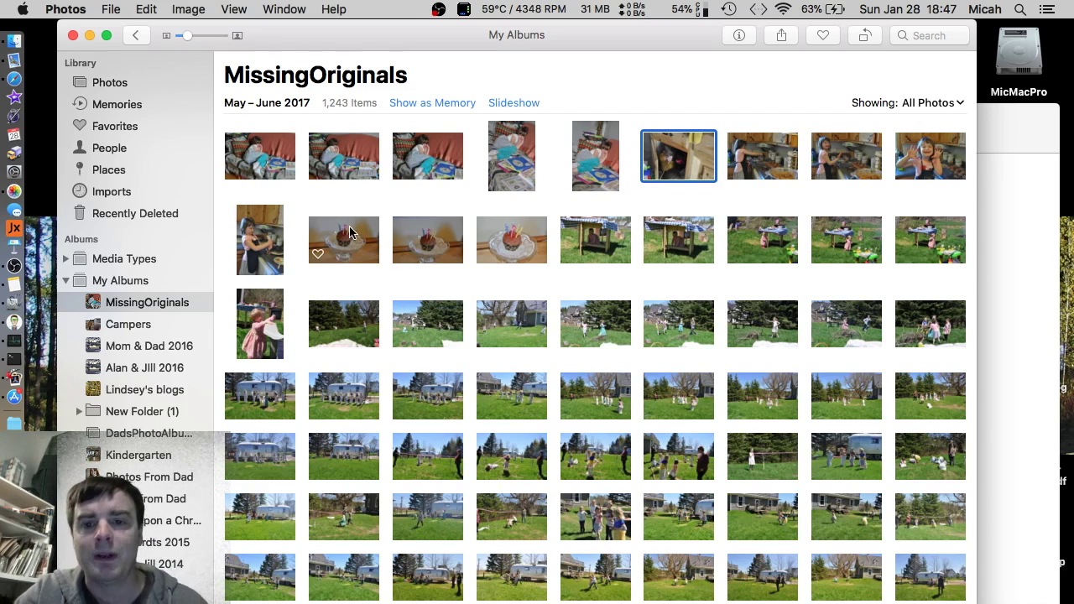
{"action": "left_click_drag", "start_coordinate": [328, 210], "coordinate": [515, 244]}
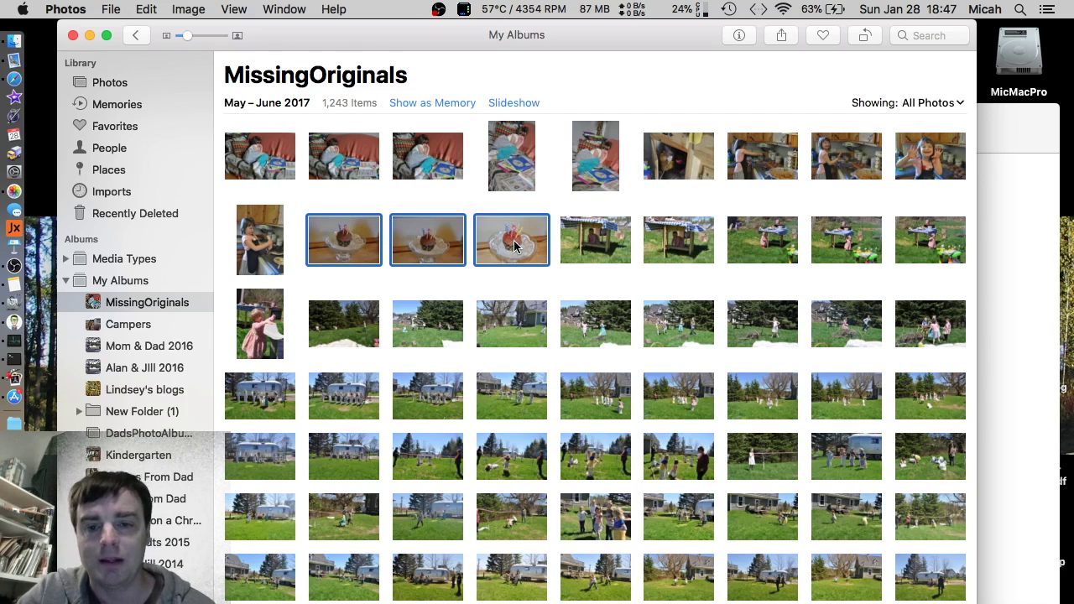
Bring up actions for the three cupcake photos, then close them and clear the selection
{"action": "right_click", "coordinate": [514, 244]}
{"action": "mouse_move", "coordinate": [569, 431]}
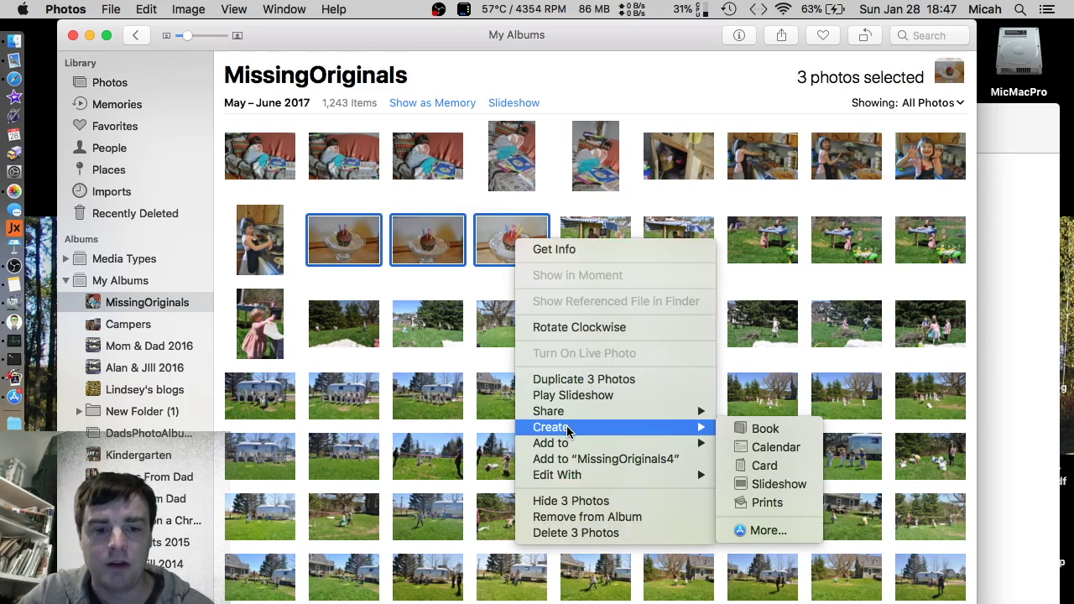
{"action": "left_click", "coordinate": [436, 294]}
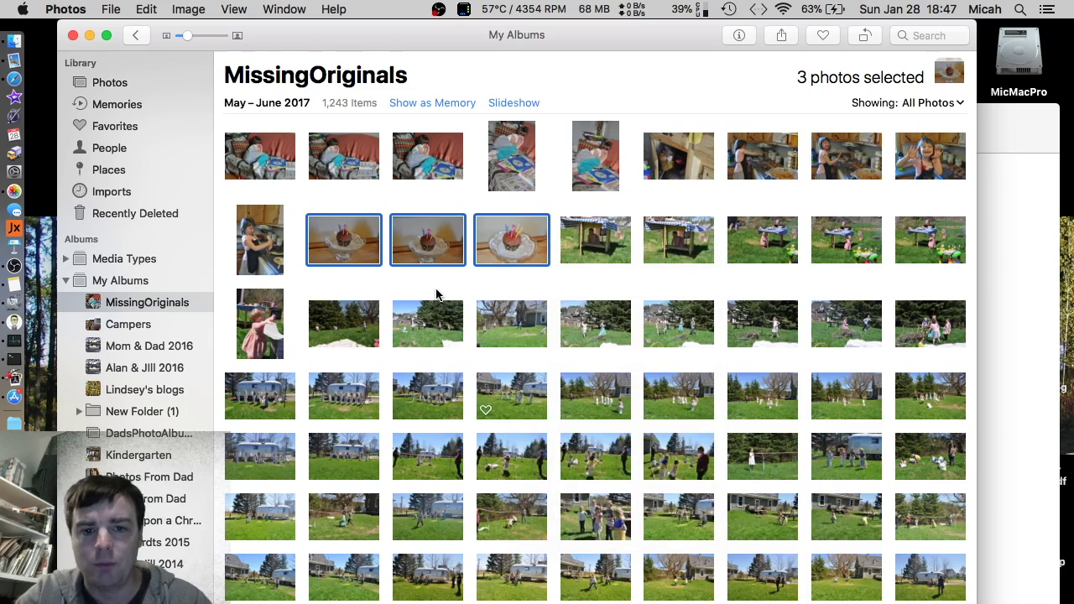
{"action": "left_click", "coordinate": [482, 291]}
Select the third cupcake, the tray of cupcakes and a trailer photo, and show the Create submenu
{"action": "left_click", "coordinate": [505, 260]}
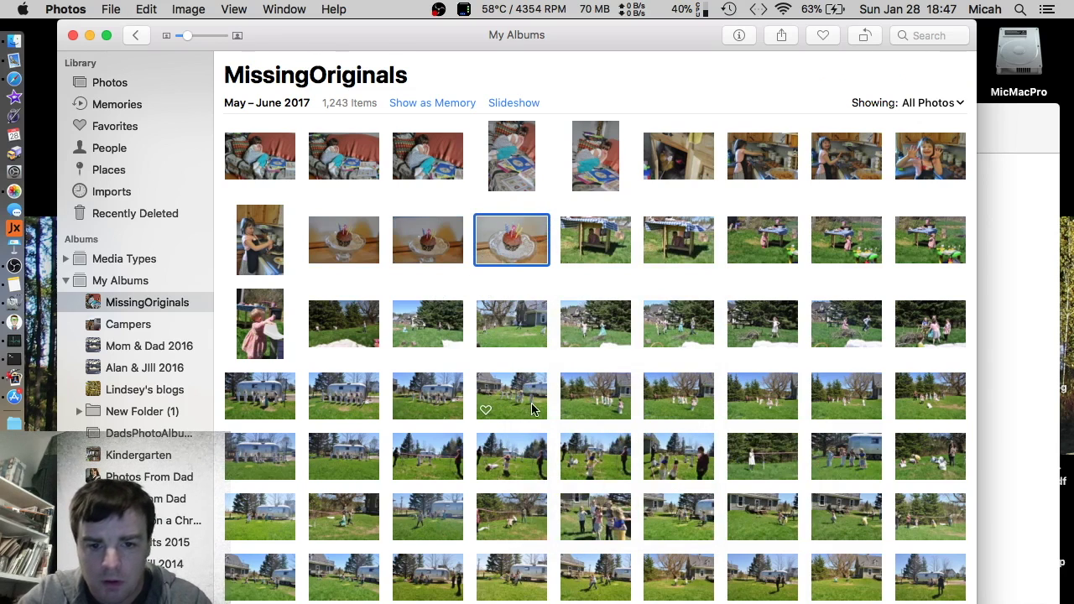
{"action": "scroll", "coordinate": [529, 501], "scroll_direction": "down", "scroll_amount": 3}
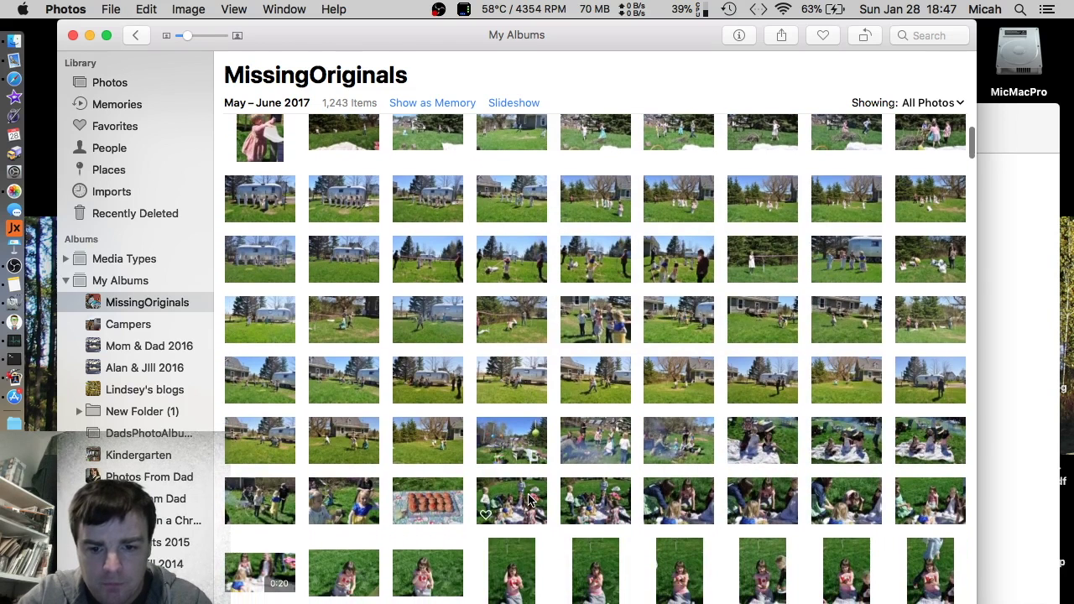
{"action": "left_click", "coordinate": [446, 502]}
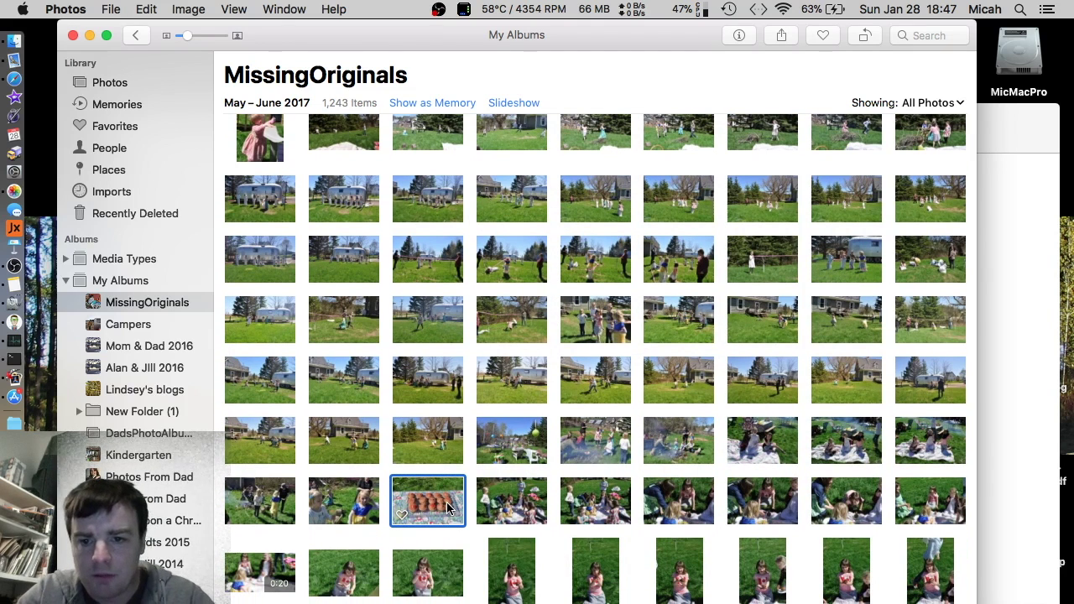
{"action": "left_click", "coordinate": [250, 321], "text": "super"}
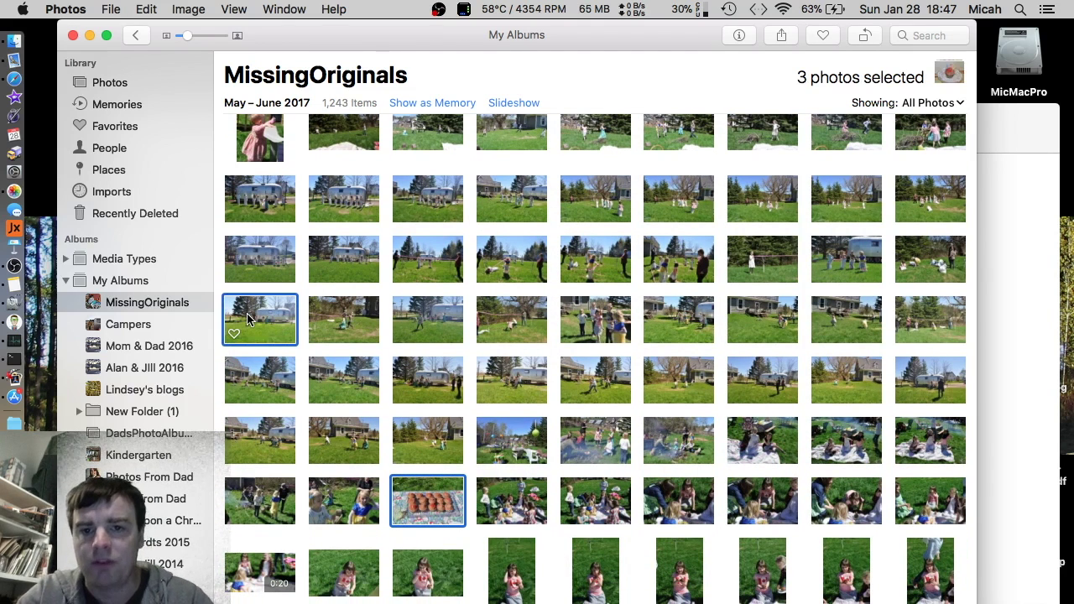
{"action": "right_click", "coordinate": [248, 319]}
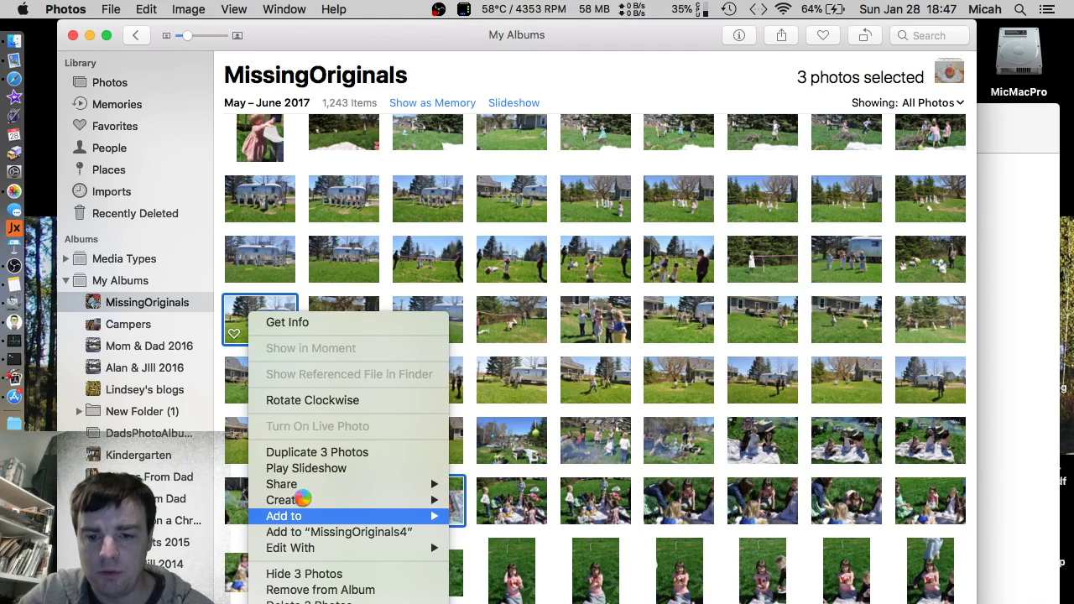
{"action": "mouse_move", "coordinate": [304, 501]}
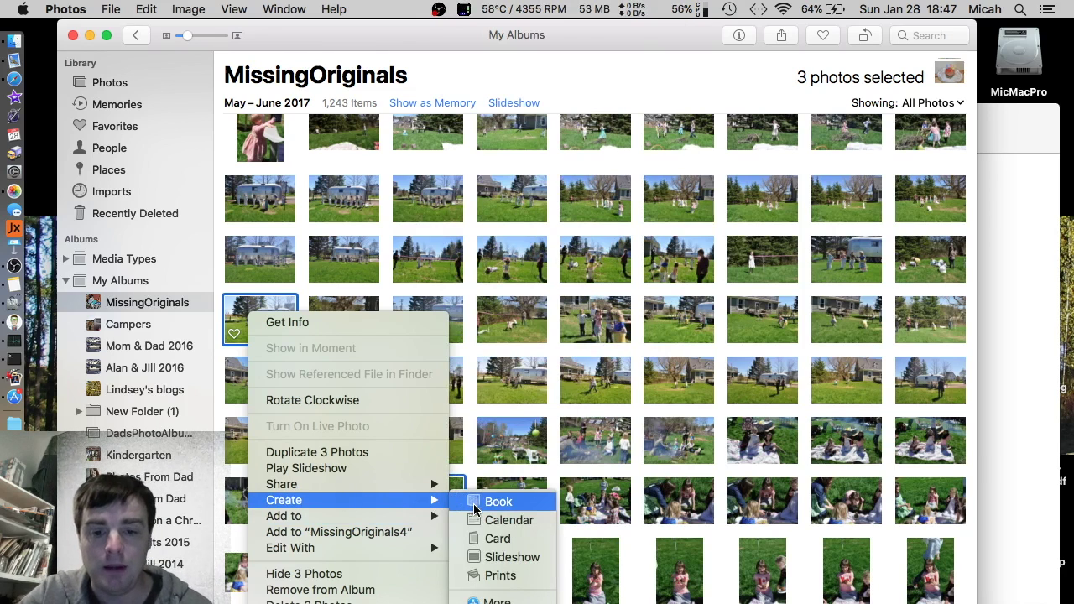
Create a three-photo slideshow named MissingOriginalstest
{"action": "left_click", "coordinate": [487, 558]}
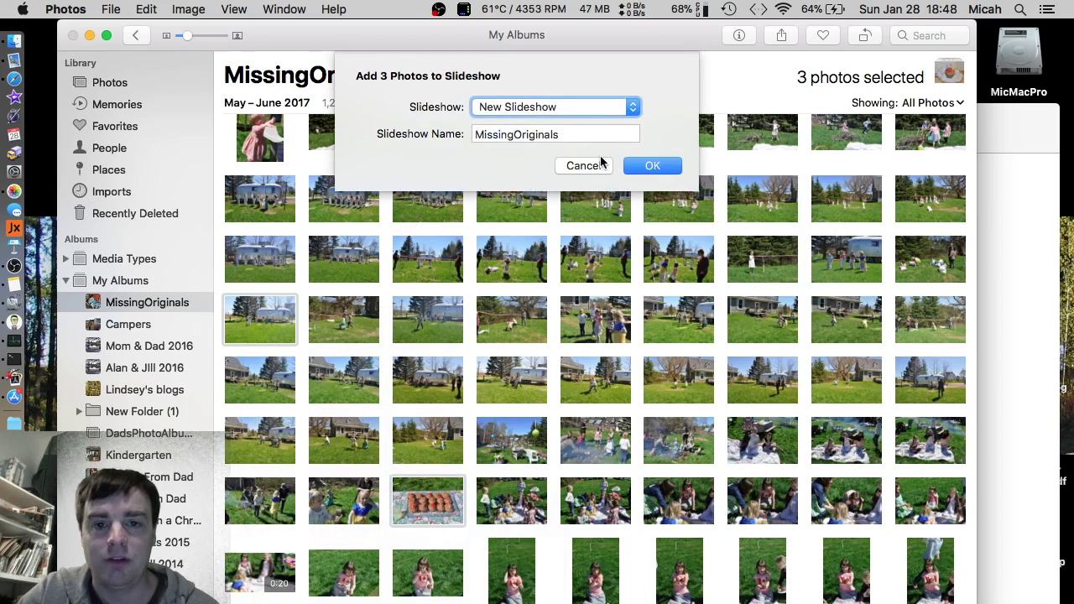
{"action": "left_click", "coordinate": [587, 133]}
{"action": "type", "text": "test"}
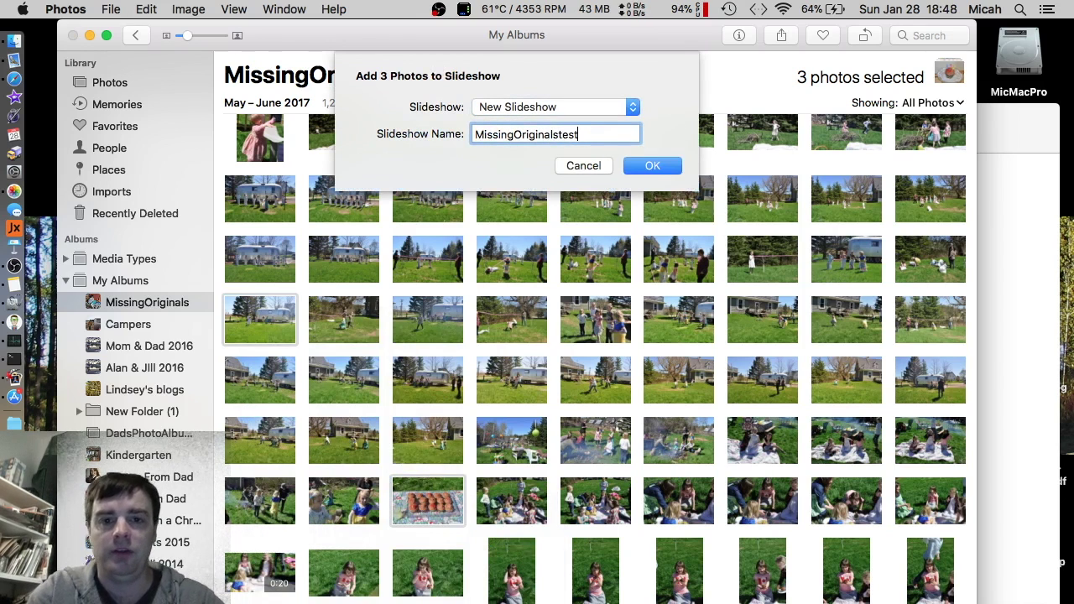
{"action": "left_click", "coordinate": [646, 168]}
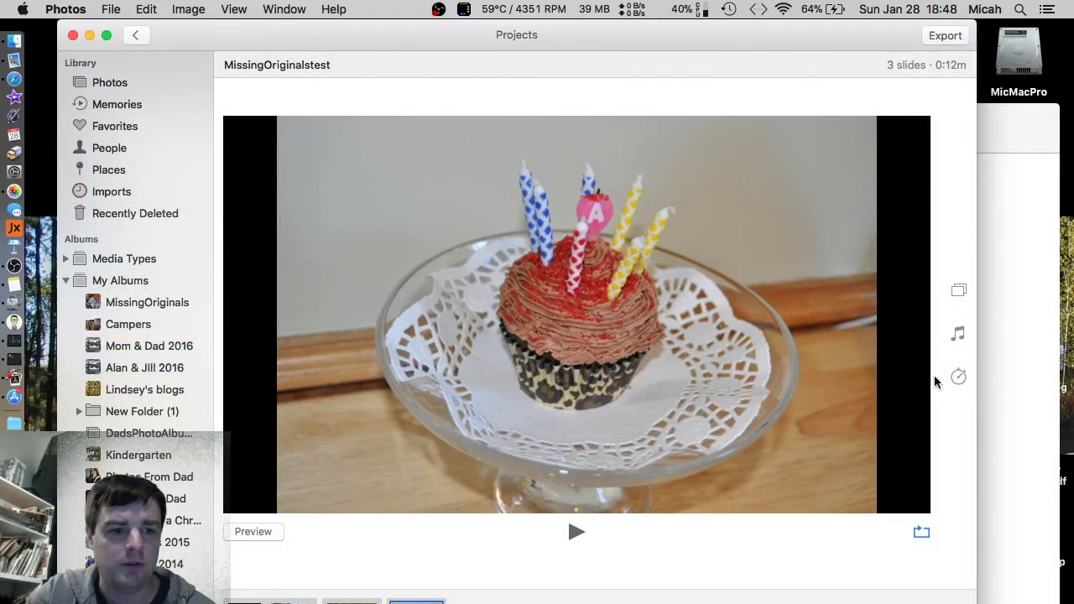
Shorten the slideshow to a custom 0:03m duration and turn off transitions
{"action": "left_click", "coordinate": [958, 377]}
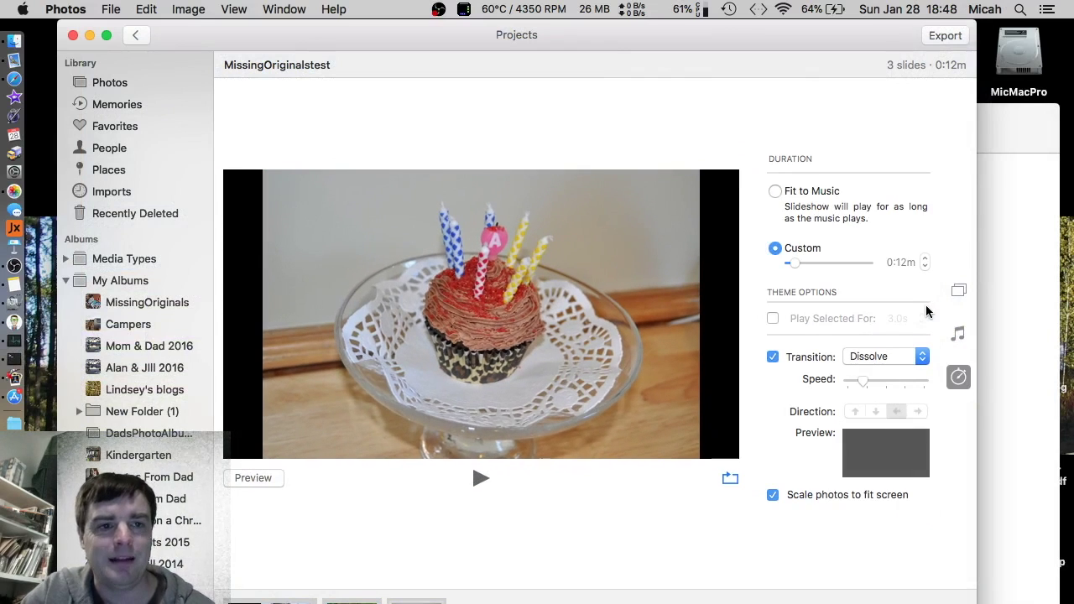
{"action": "mouse_move", "coordinate": [796, 267]}
{"action": "left_mouse_down"}
{"action": "mouse_move", "coordinate": [880, 267]}
{"action": "mouse_move", "coordinate": [779, 277]}
{"action": "left_mouse_up"}
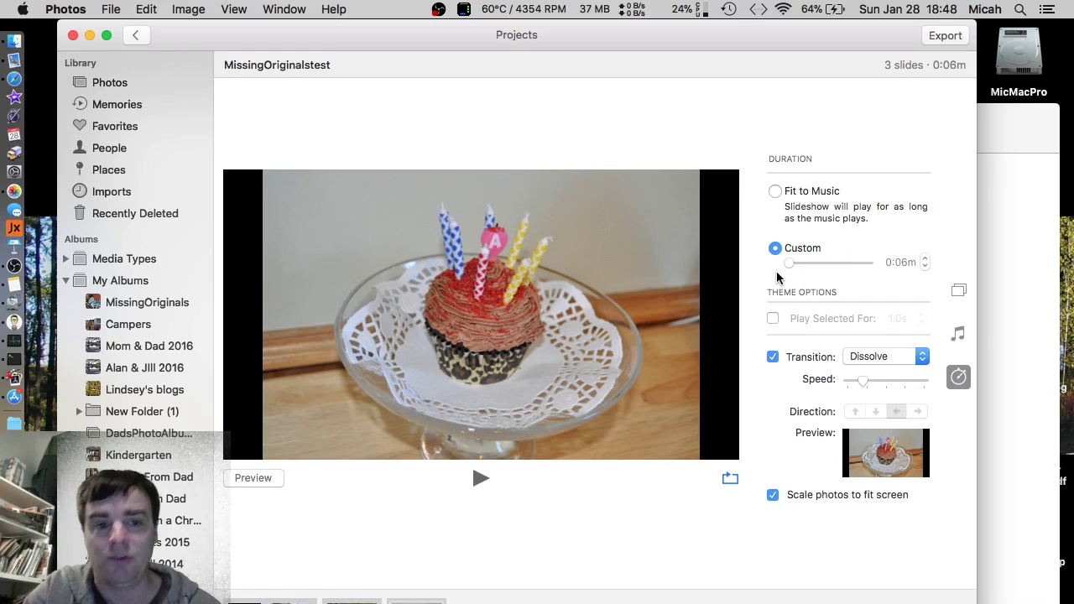
{"action": "left_click", "coordinate": [772, 358]}
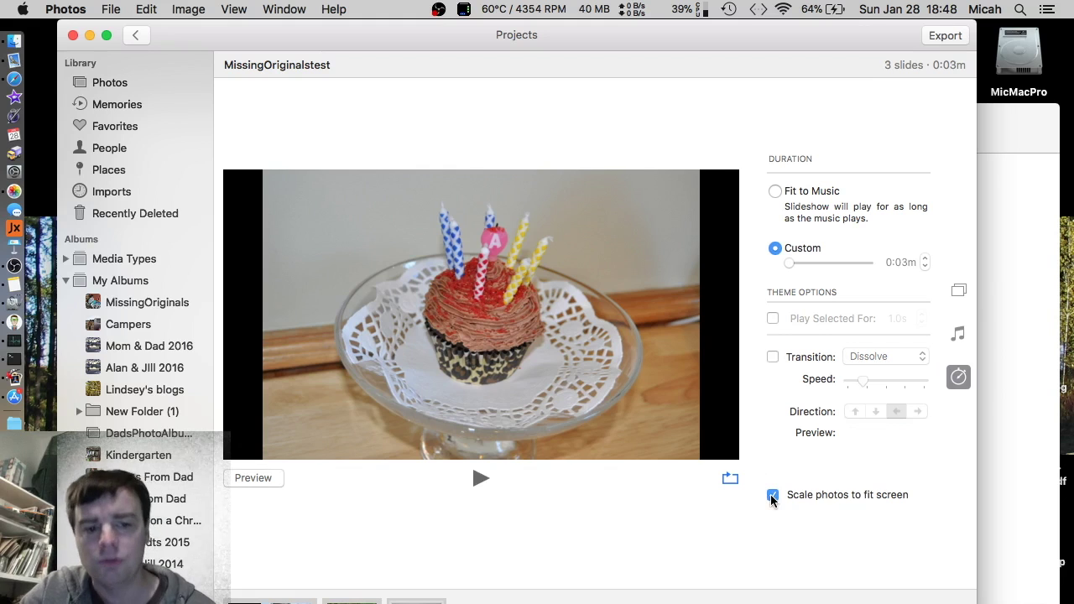
Enable 'Scale photos to fit screen' and show the slideshow's music settings
{"action": "left_click", "coordinate": [772, 496]}
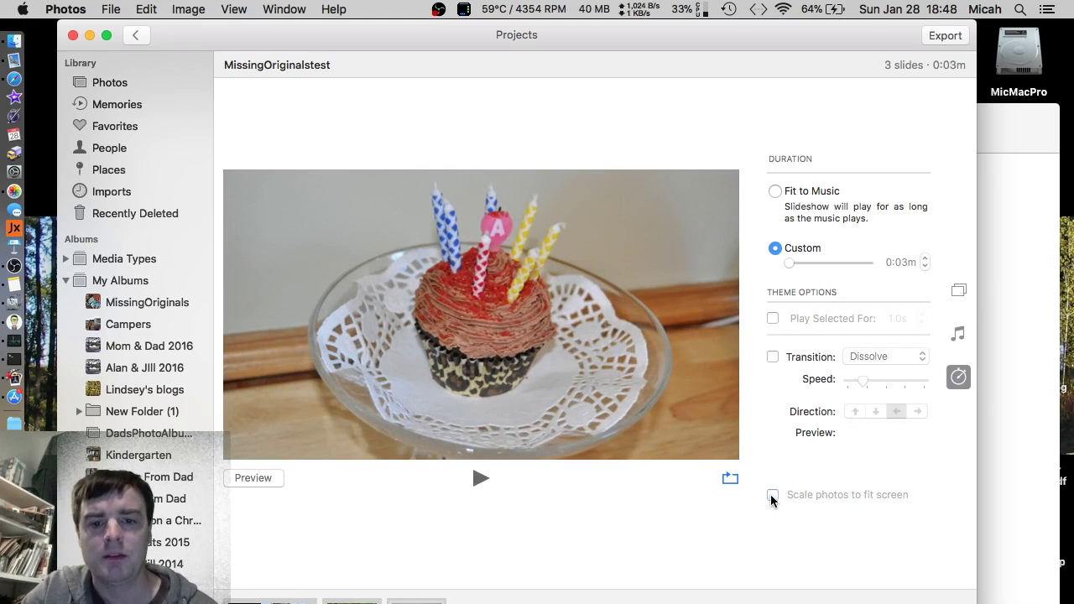
{"action": "left_click", "coordinate": [772, 496]}
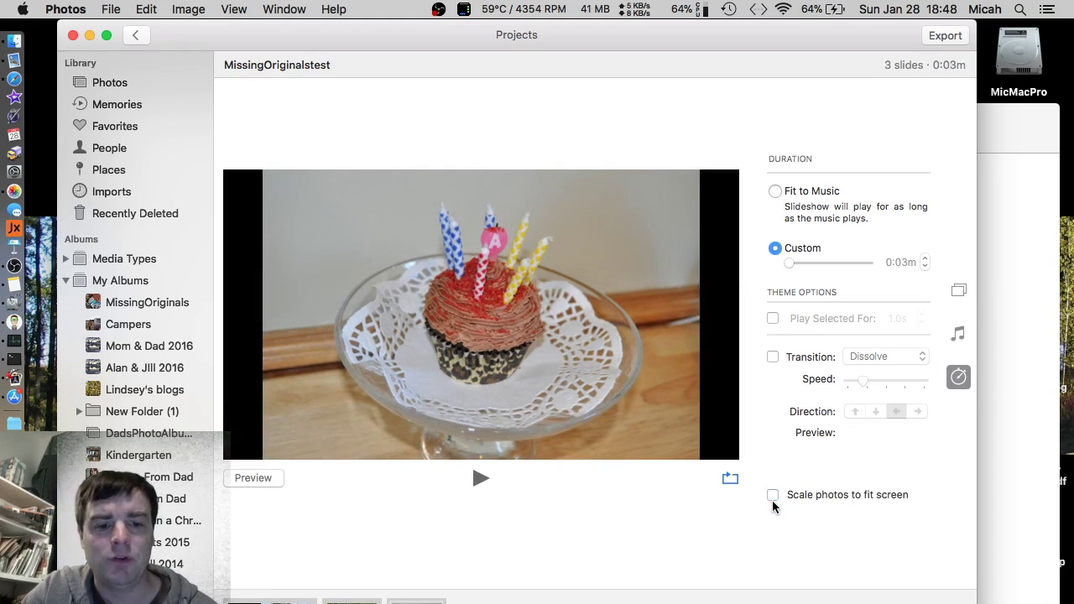
{"action": "left_click", "coordinate": [772, 497]}
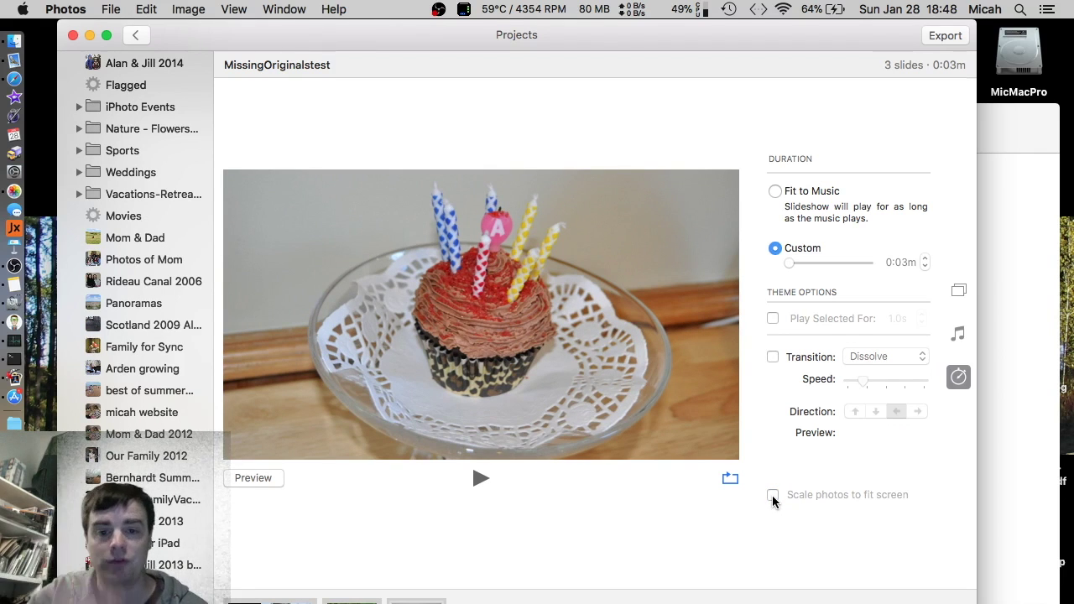
{"action": "left_click", "coordinate": [772, 497]}
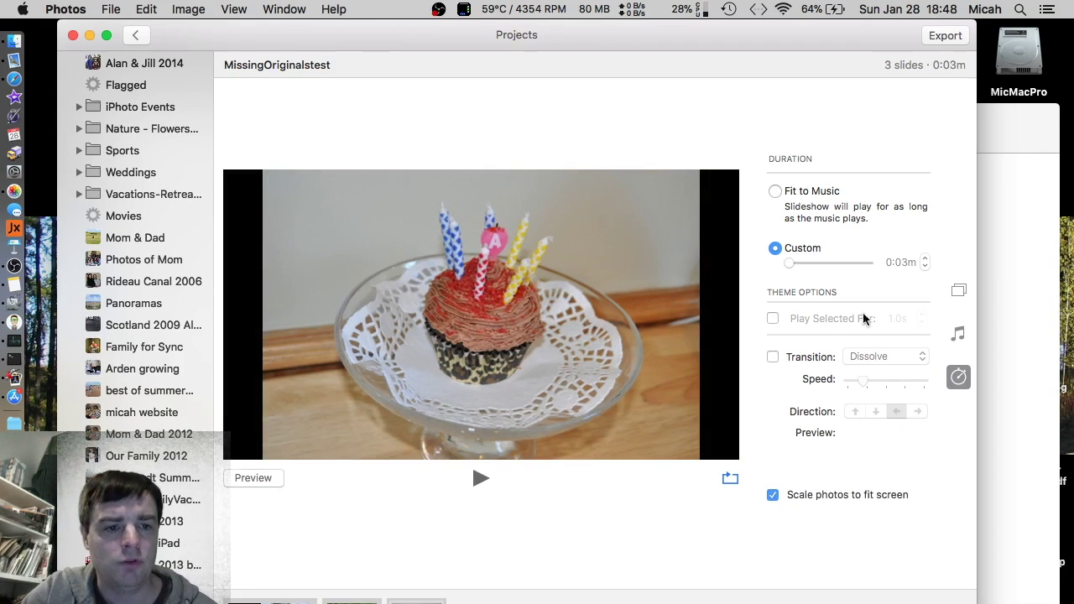
{"action": "left_click", "coordinate": [957, 335]}
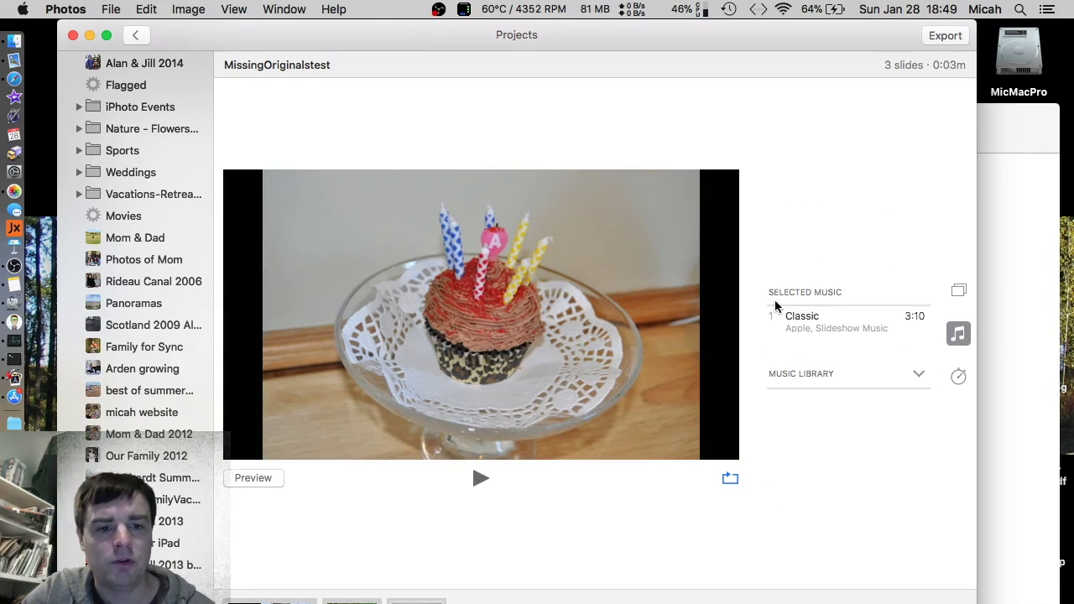
Remove the Classic music track, try the Origami theme, and revert to the Classic theme
{"action": "left_click", "coordinate": [918, 334]}
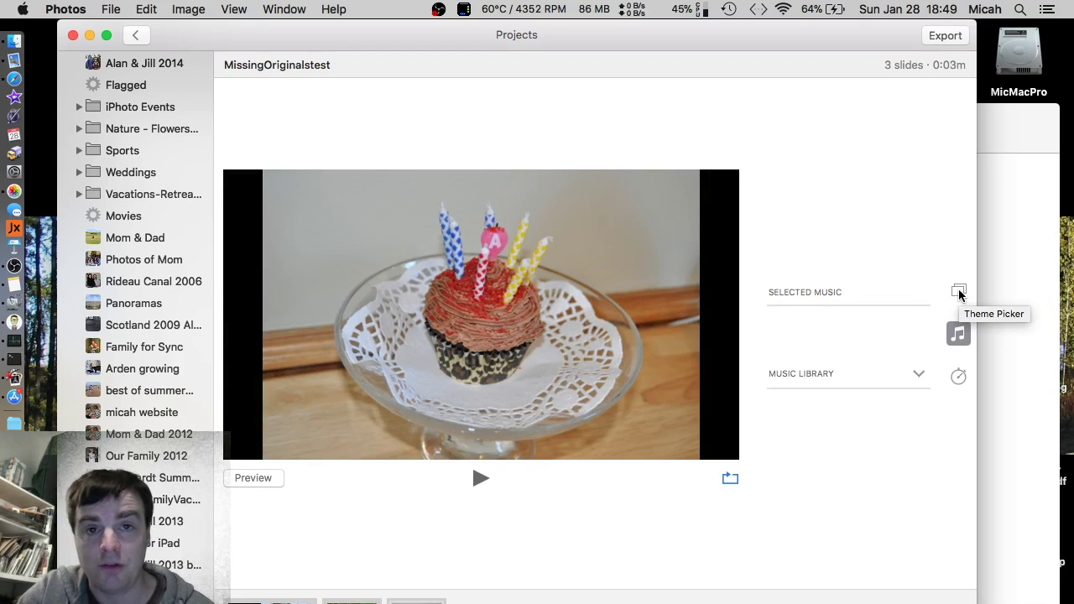
{"action": "left_click", "coordinate": [959, 292]}
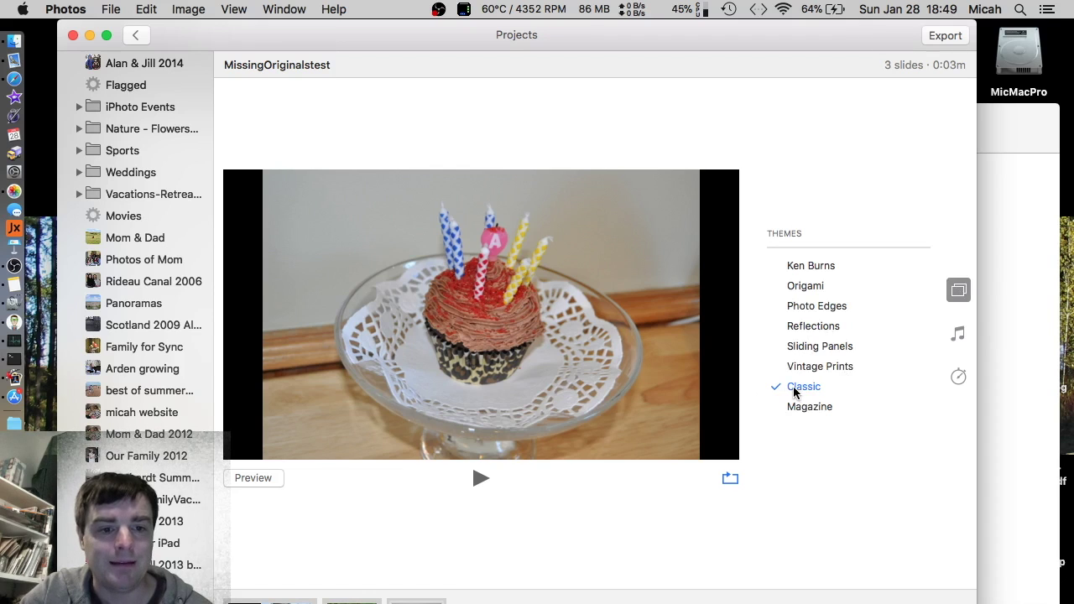
{"action": "left_click", "coordinate": [803, 287]}
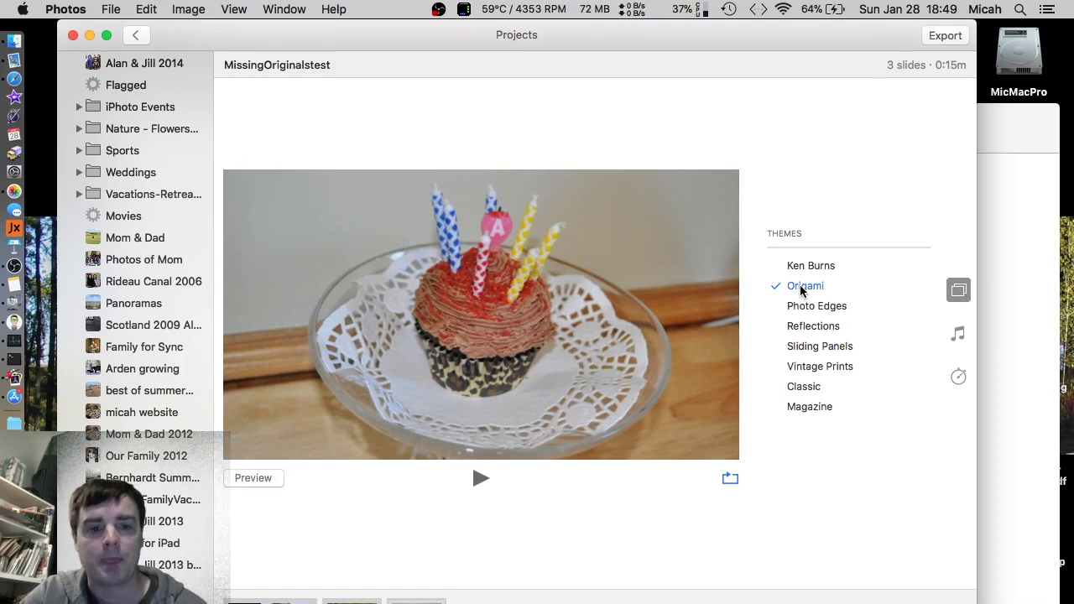
{"action": "left_click", "coordinate": [799, 388]}
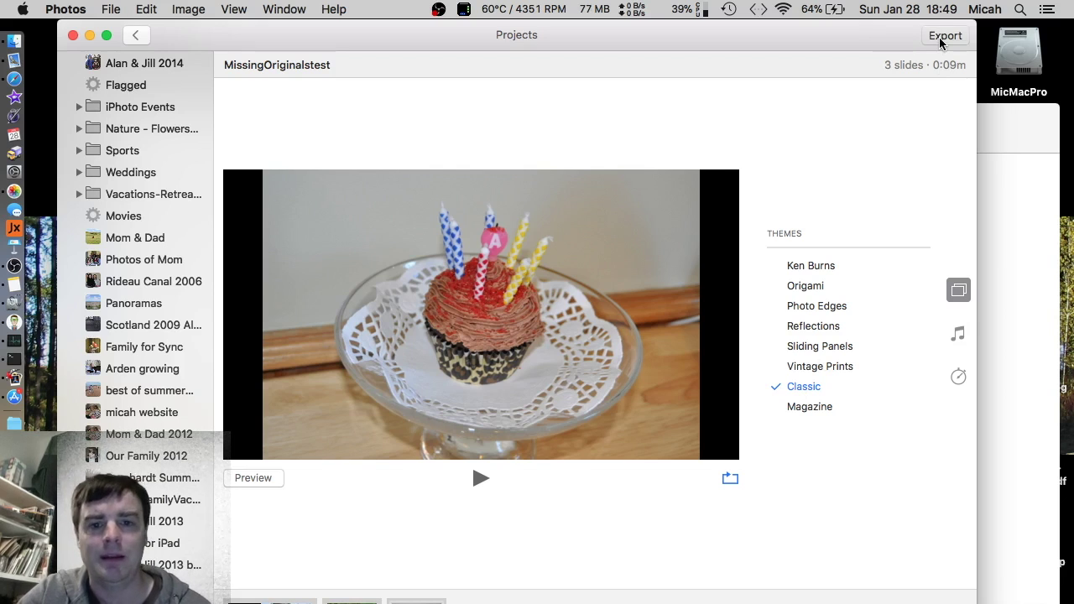
Export the slideshow at High Definition (1080p) as MissingOriginalstest.m4v to the Desktop
{"action": "left_click", "coordinate": [940, 43]}
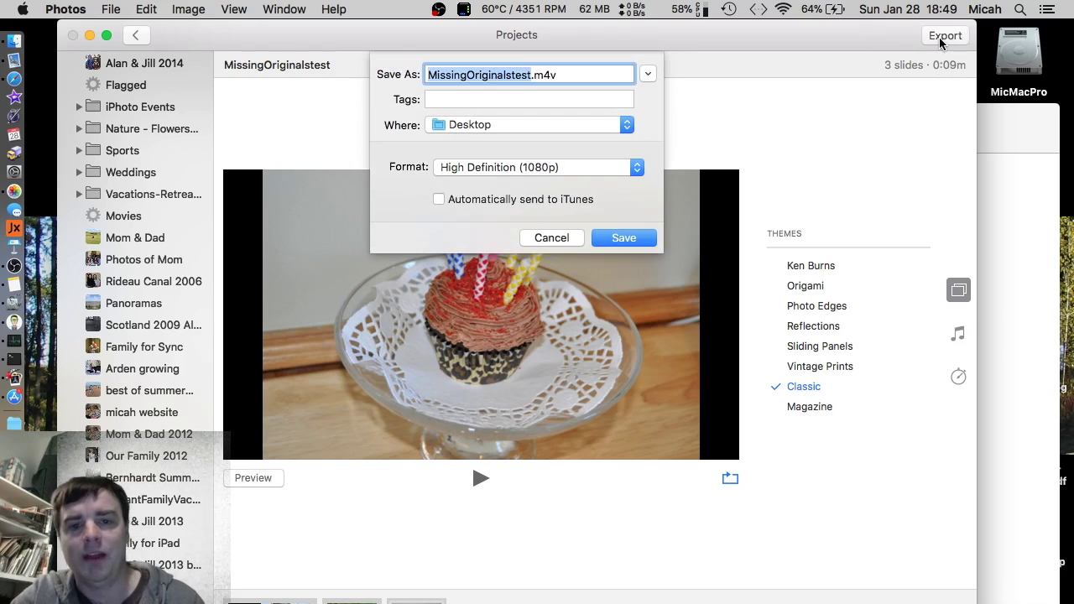
{"action": "left_click", "coordinate": [487, 168]}
{"action": "left_click", "coordinate": [379, 155]}
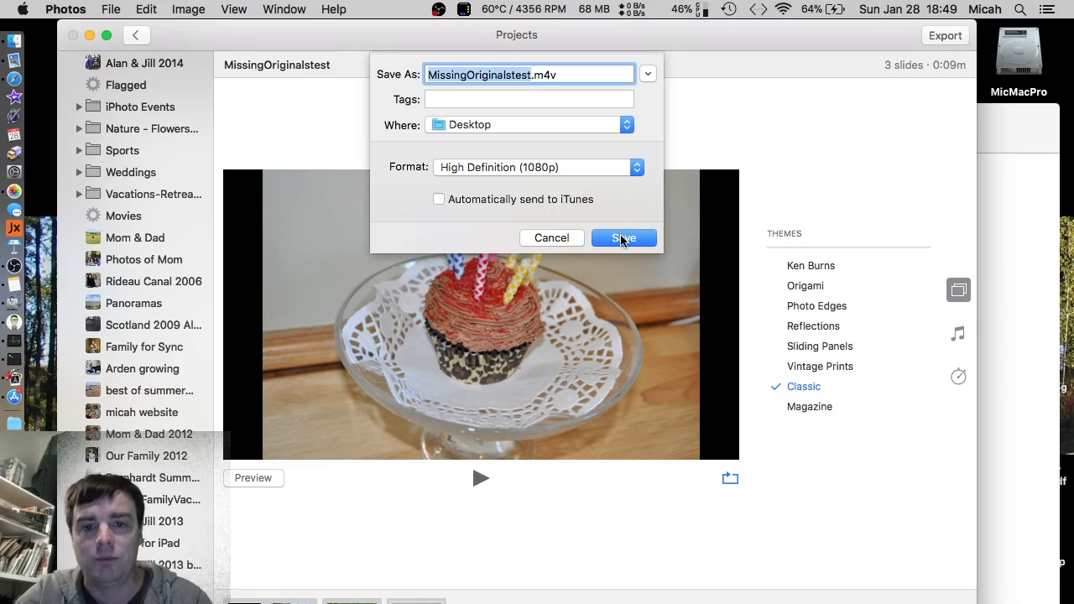
{"action": "left_click", "coordinate": [612, 169]}
{"action": "left_click", "coordinate": [611, 168]}
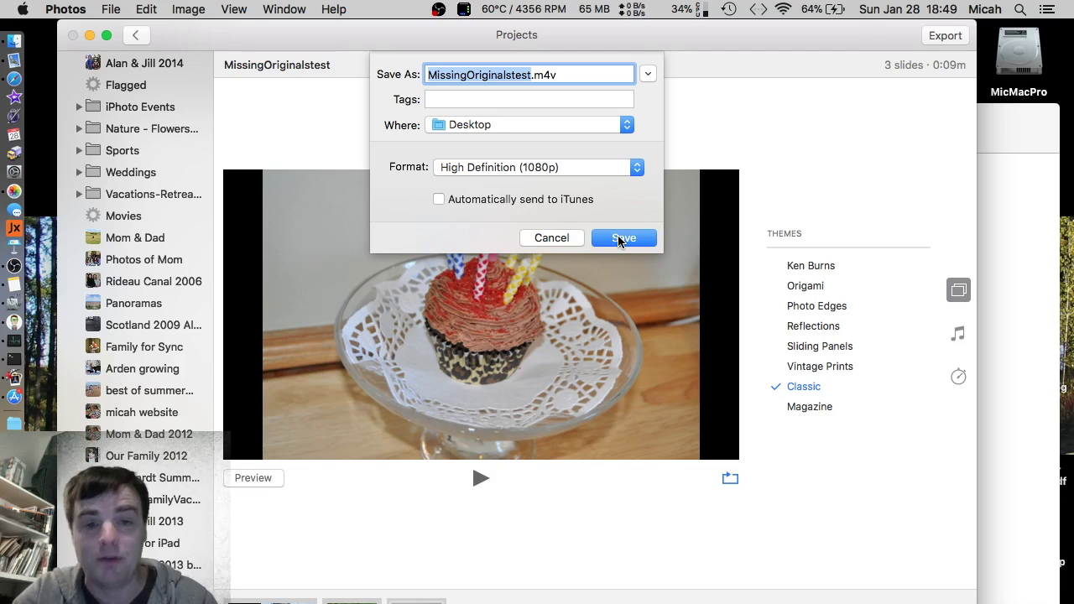
{"action": "left_click", "coordinate": [622, 240]}
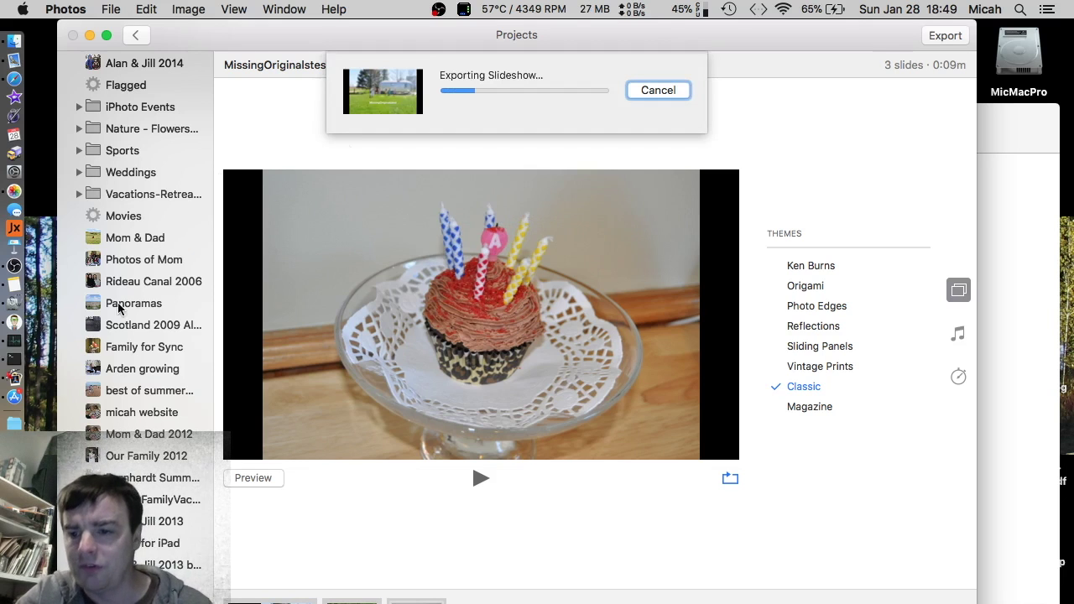
{"action": "left_click", "coordinate": [5, 401]}
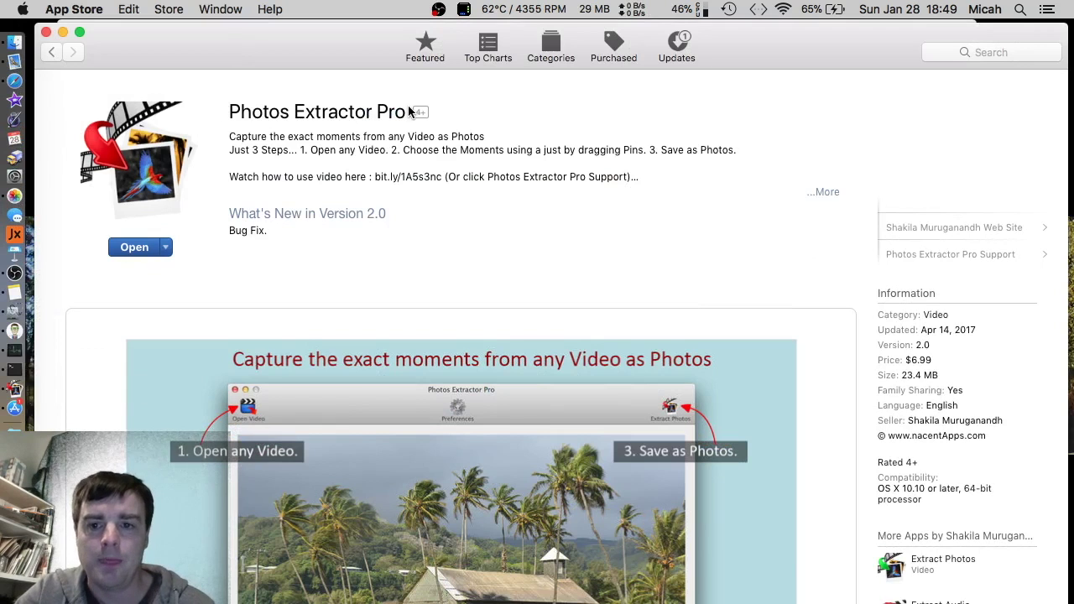
Give Photos Extractor Pro a five-star rating in the App Store's Customer Ratings
{"action": "left_click", "coordinate": [121, 247]}
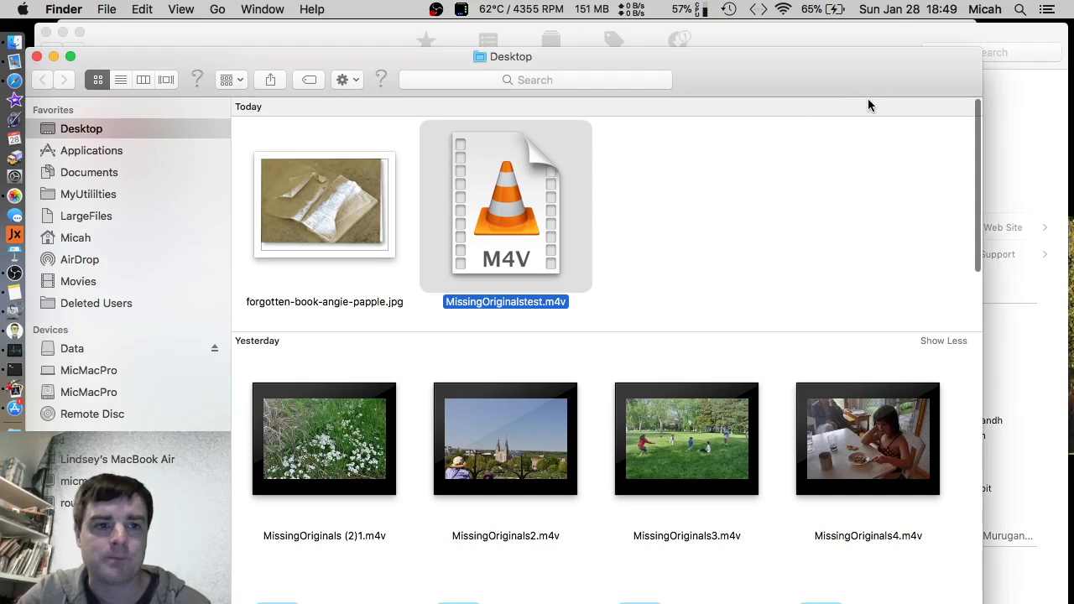
{"action": "left_click", "coordinate": [864, 40]}
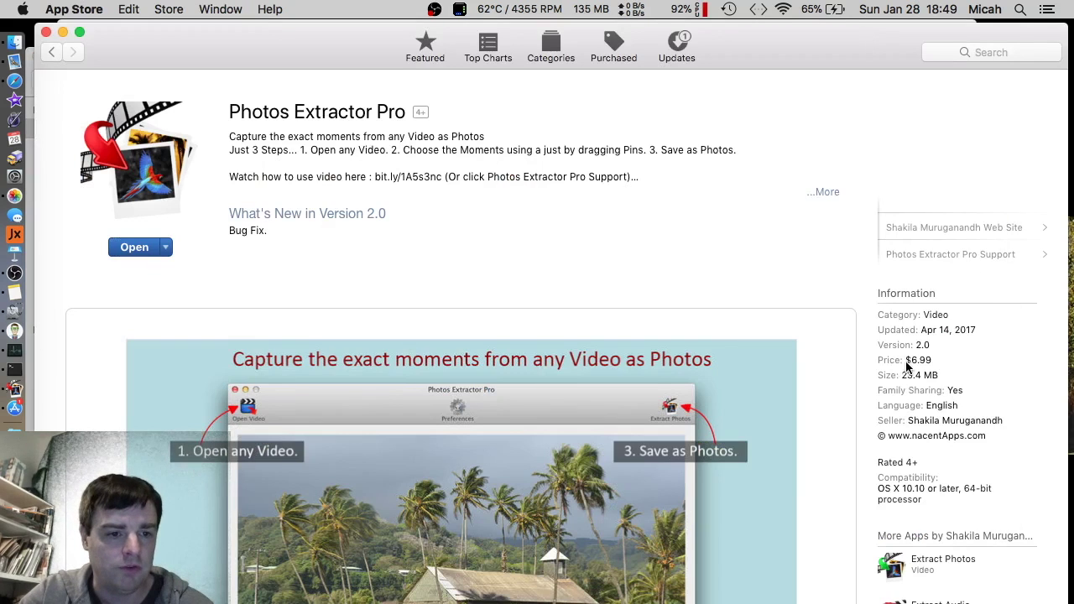
{"action": "scroll", "coordinate": [895, 370], "scroll_direction": "down", "scroll_amount": 10}
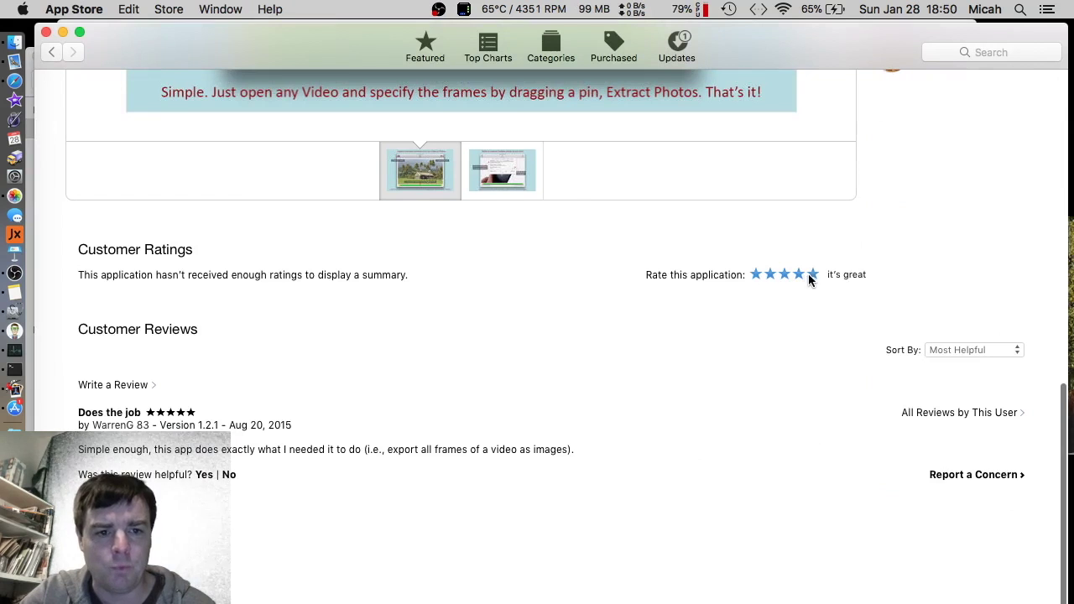
{"action": "left_click", "coordinate": [812, 275]}
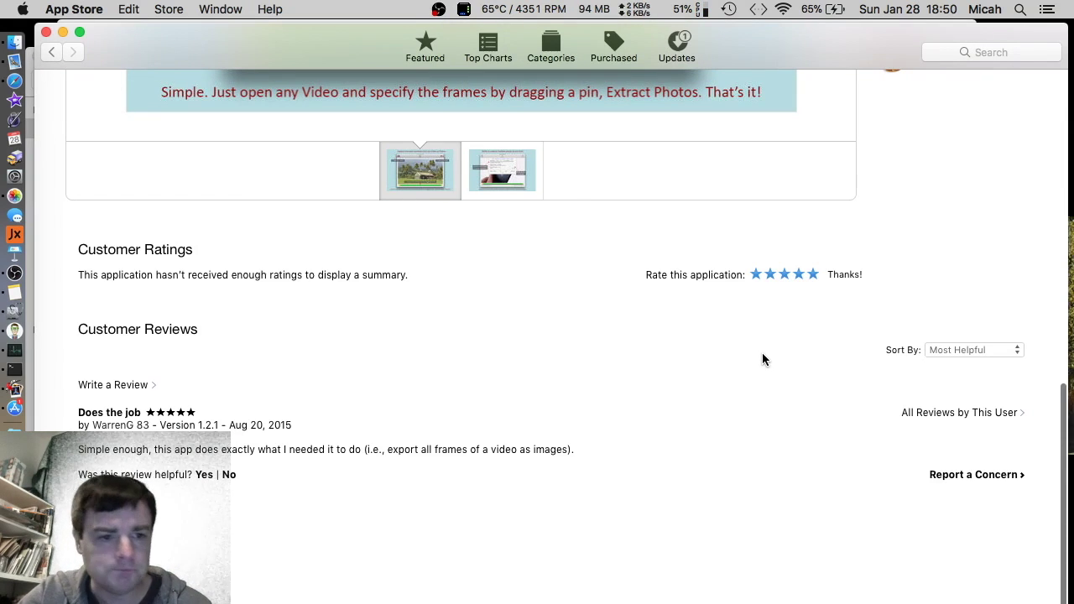
Launch Photos Extractor Pro from its App Store page
{"action": "scroll", "coordinate": [763, 359], "scroll_direction": "up", "scroll_amount": 10}
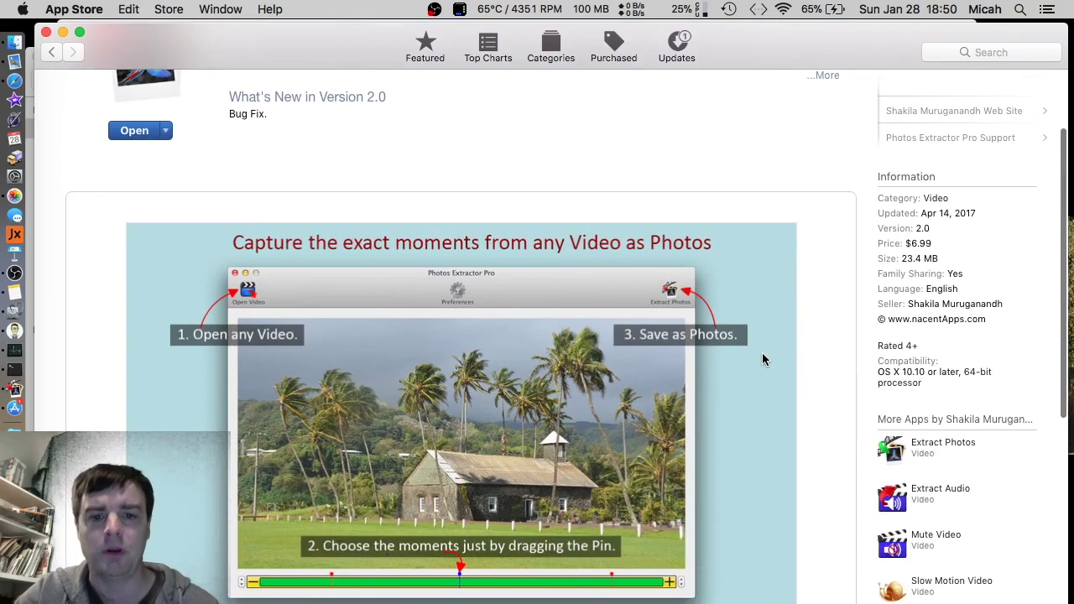
{"action": "scroll", "coordinate": [762, 359], "scroll_direction": "down", "scroll_amount": 5}
{"action": "scroll", "coordinate": [761, 359], "scroll_direction": "up", "scroll_amount": 6}
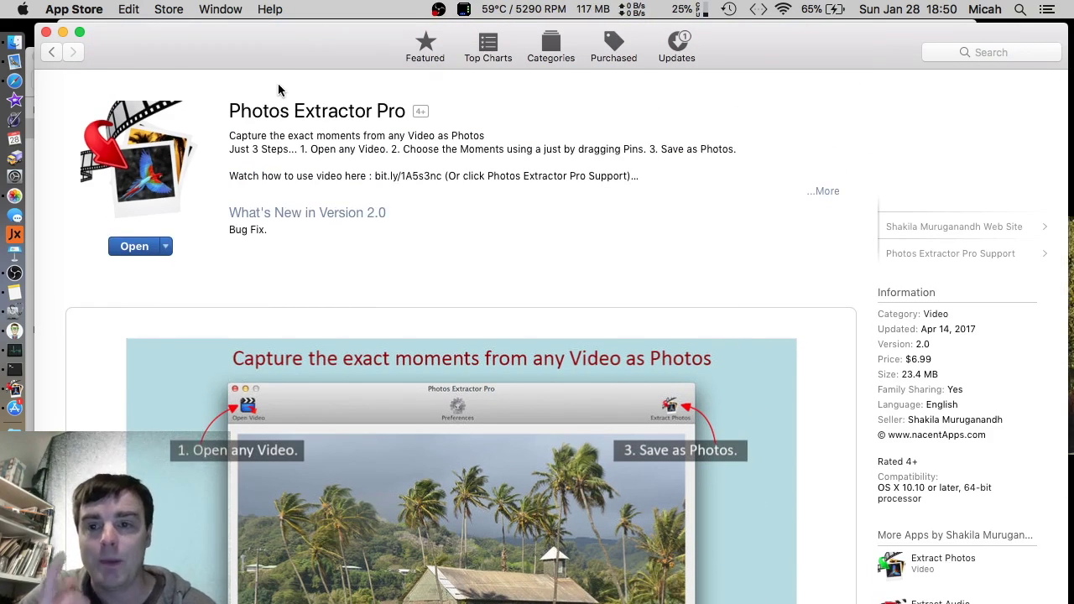
{"action": "left_click", "coordinate": [131, 249]}
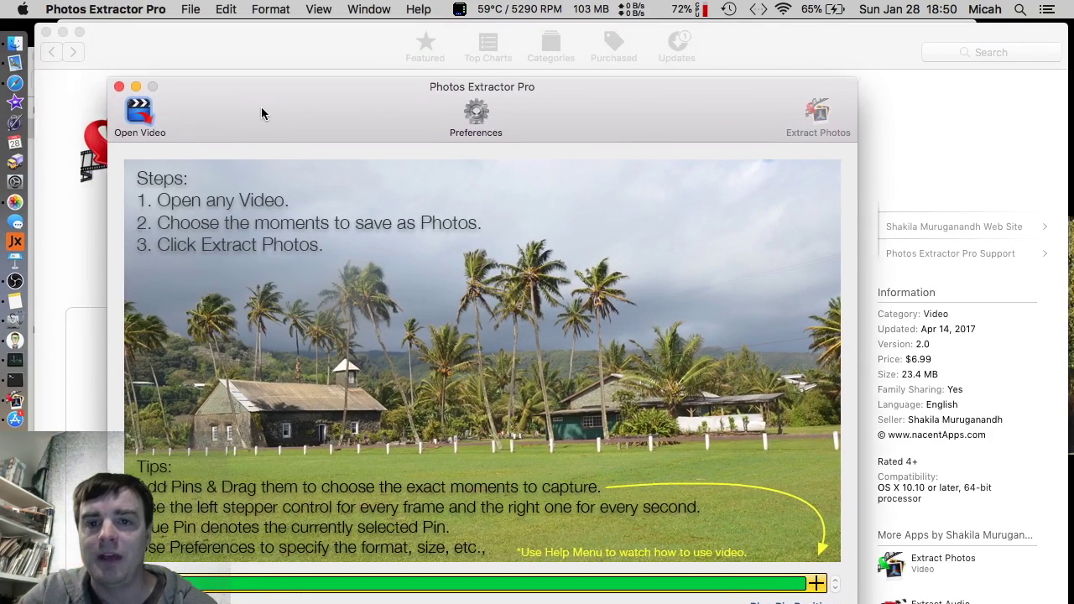
Load MissingOriginalstest.m4v from the Desktop and nudge the blue timeline pin slightly later
{"action": "left_click_drag", "start_coordinate": [260, 107], "coordinate": [264, 98]}
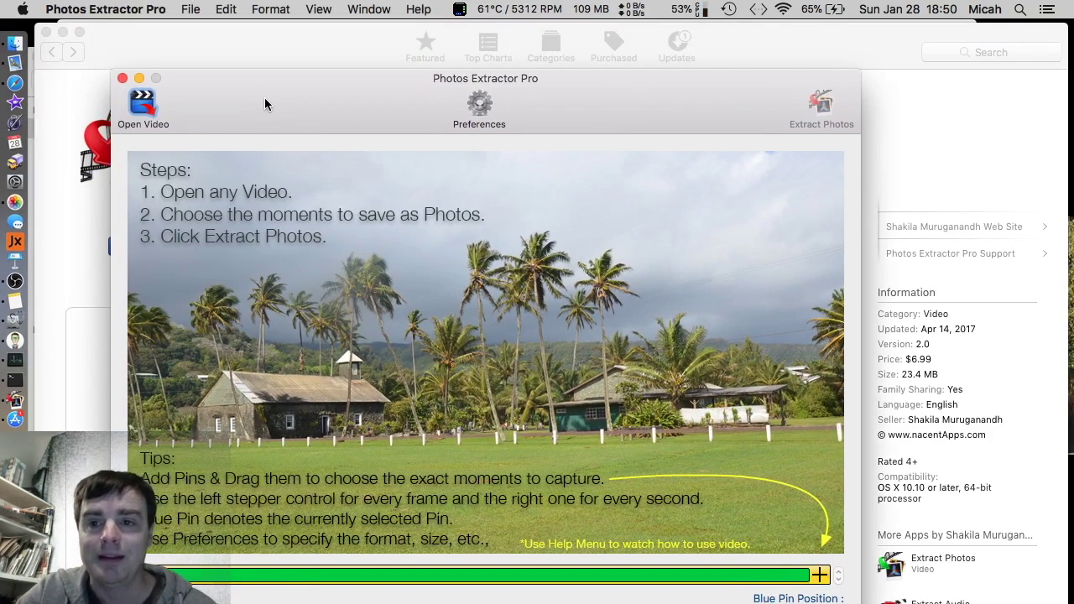
{"action": "left_click", "coordinate": [141, 102]}
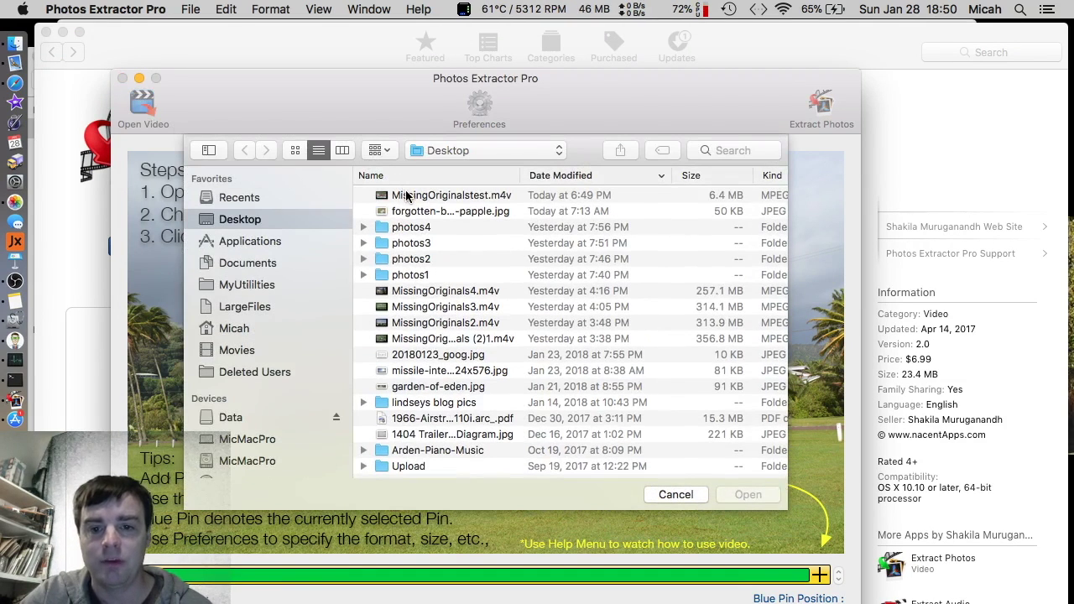
{"action": "left_click", "coordinate": [407, 196]}
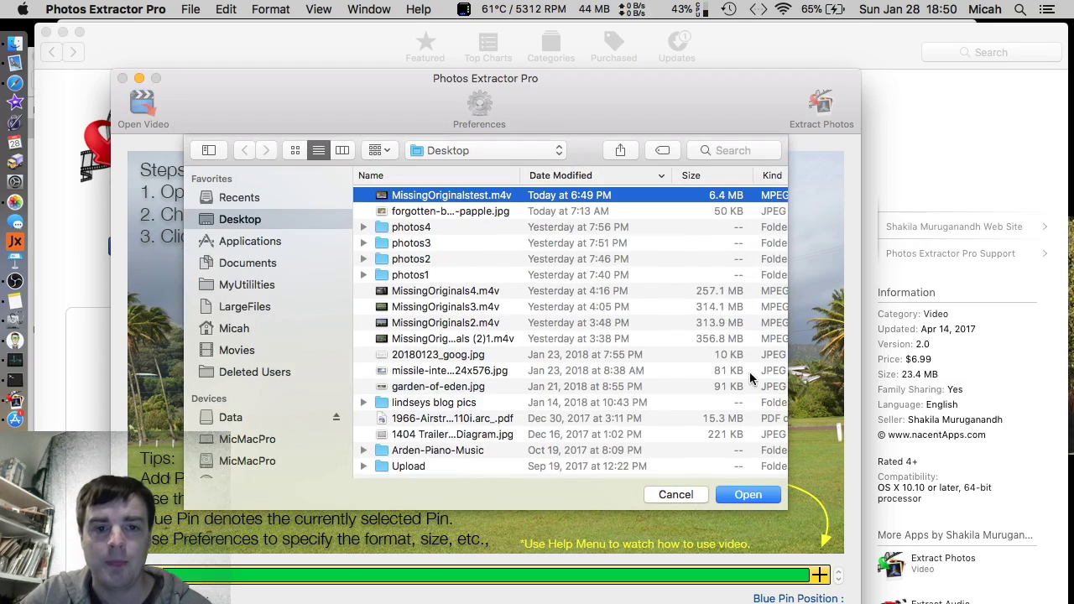
{"action": "left_click", "coordinate": [745, 494]}
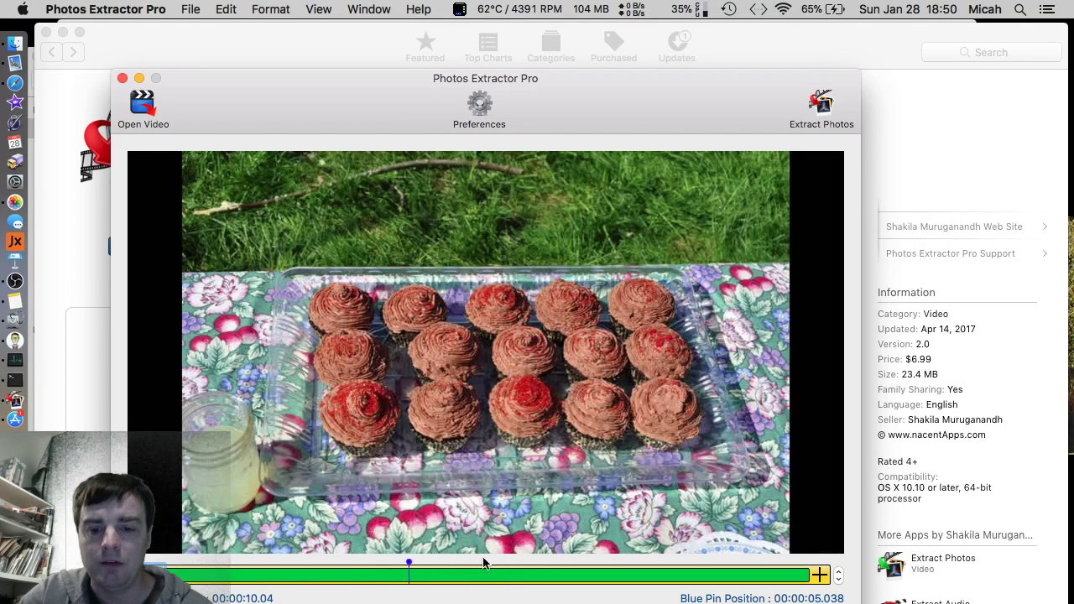
{"action": "left_click", "coordinate": [488, 565]}
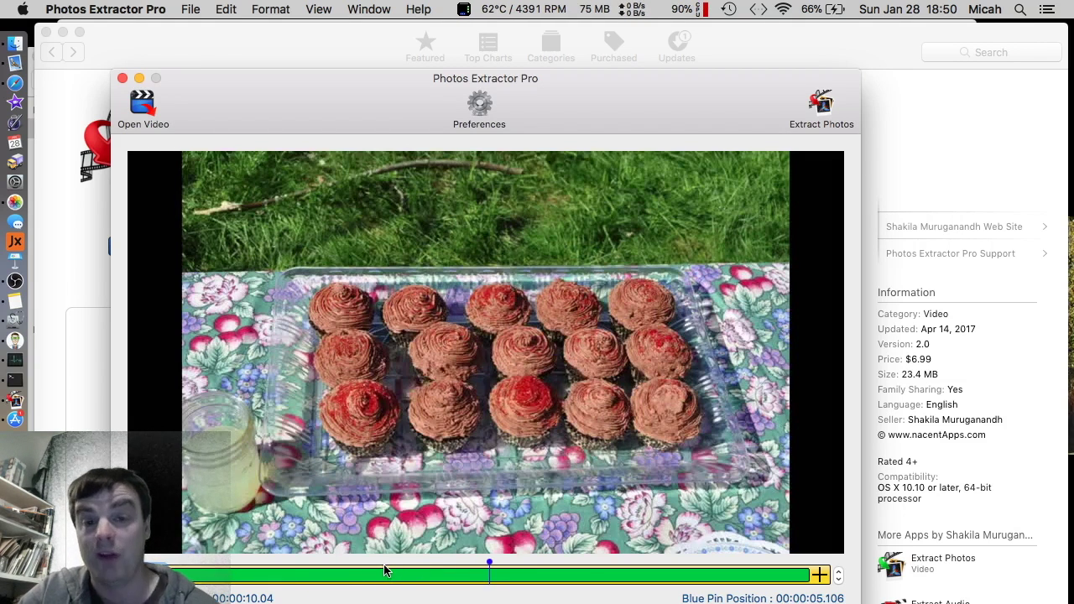
{"action": "left_click", "coordinate": [479, 107]}
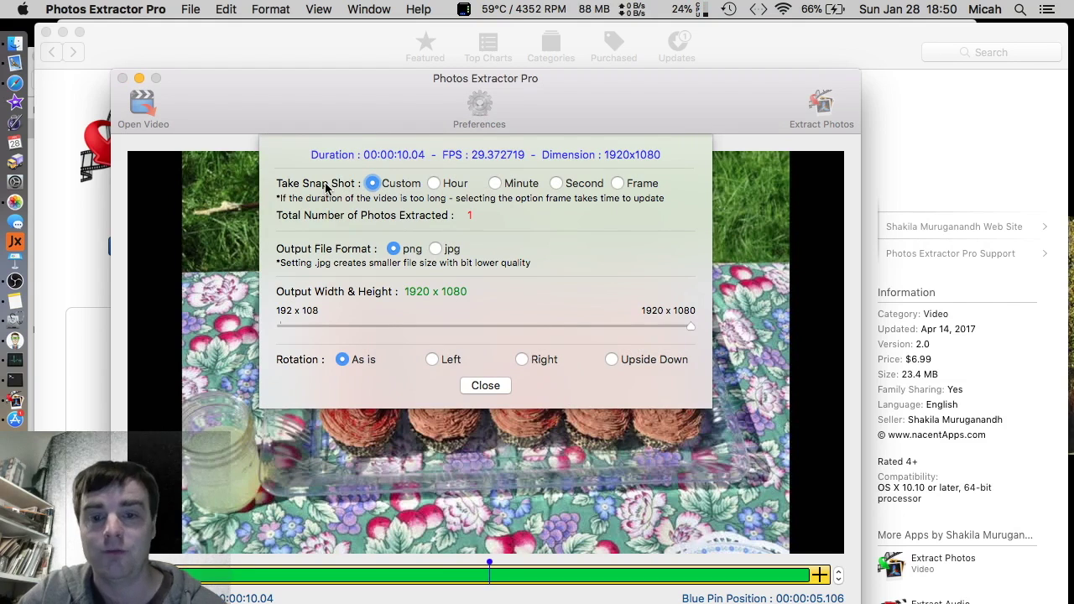
Set extraction to one snapshot per second with jpg output at 1920 x 1080, then close preferences
{"action": "left_click", "coordinate": [559, 184]}
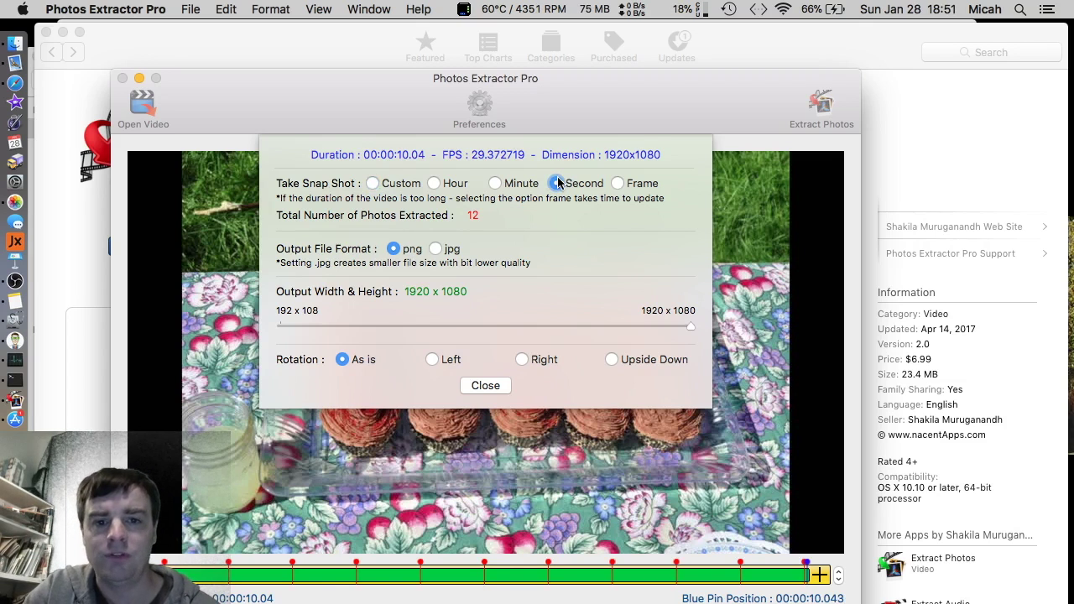
{"action": "left_click", "coordinate": [556, 183]}
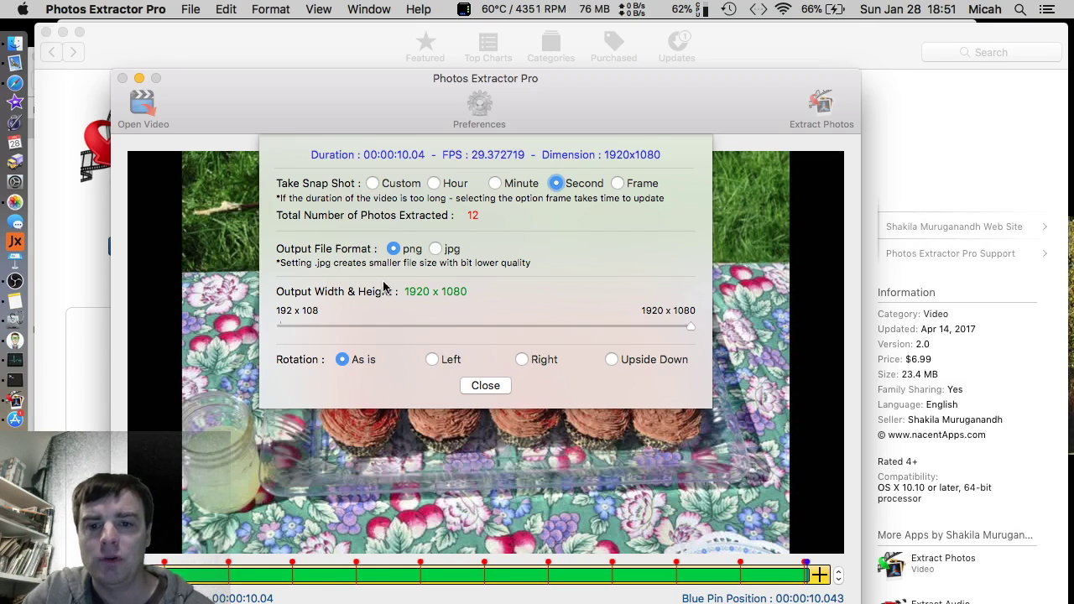
{"action": "left_click", "coordinate": [435, 249]}
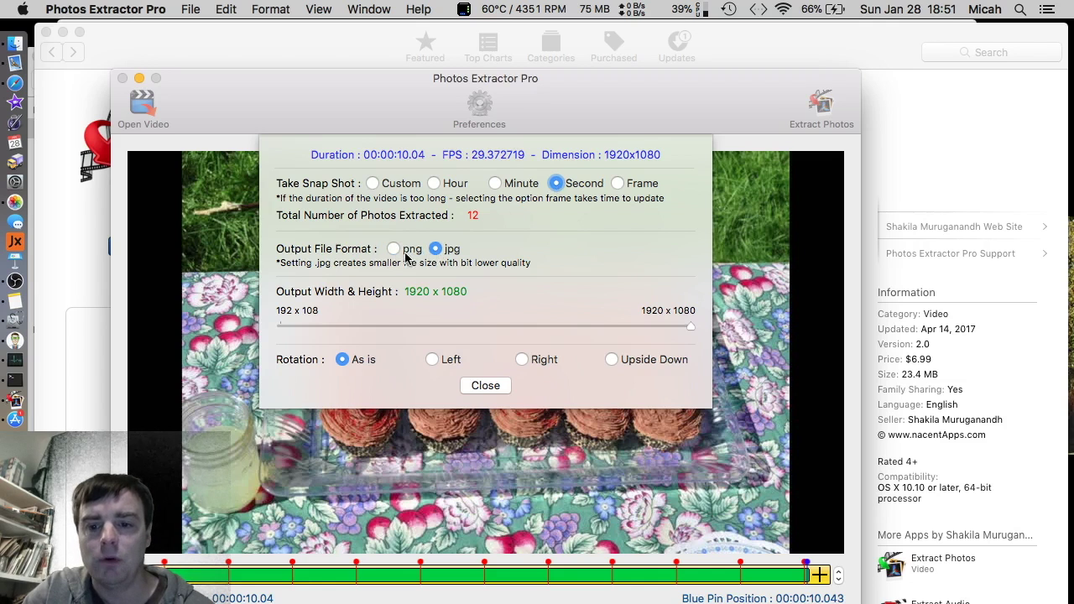
{"action": "left_click", "coordinate": [396, 251]}
{"action": "left_click", "coordinate": [435, 249]}
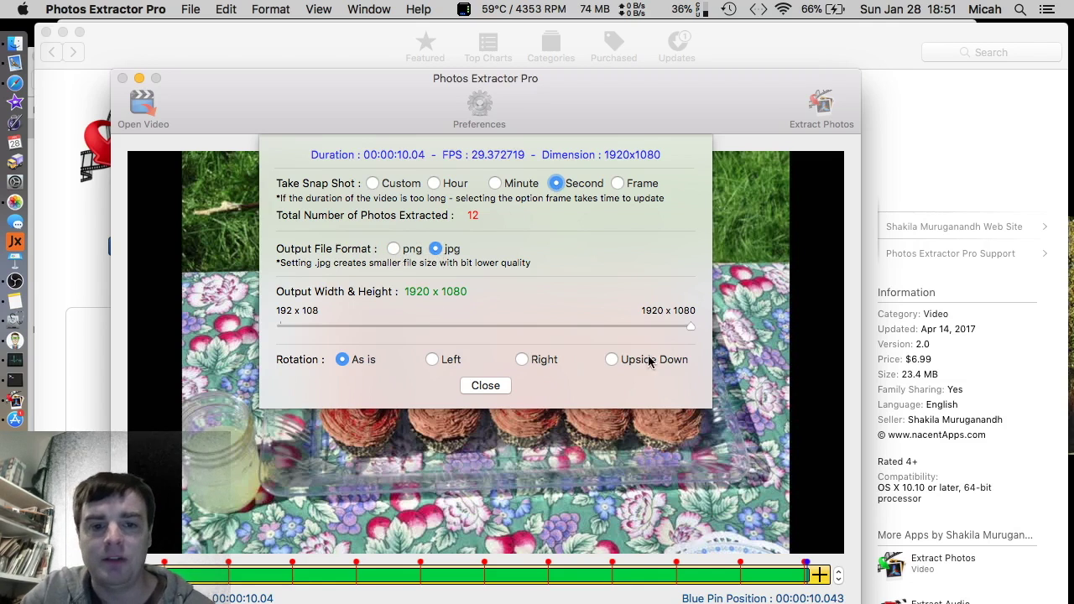
{"action": "mouse_move", "coordinate": [690, 327]}
{"action": "left_mouse_down"}
{"action": "mouse_move", "coordinate": [544, 328]}
{"action": "mouse_move", "coordinate": [695, 334]}
{"action": "left_mouse_up"}
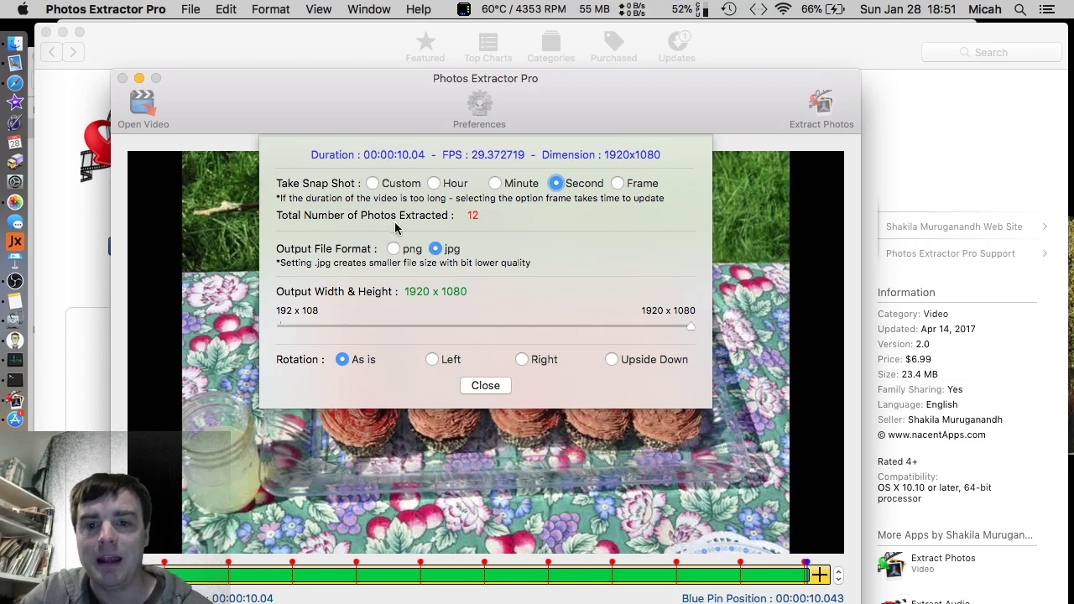
{"action": "left_click", "coordinate": [484, 386]}
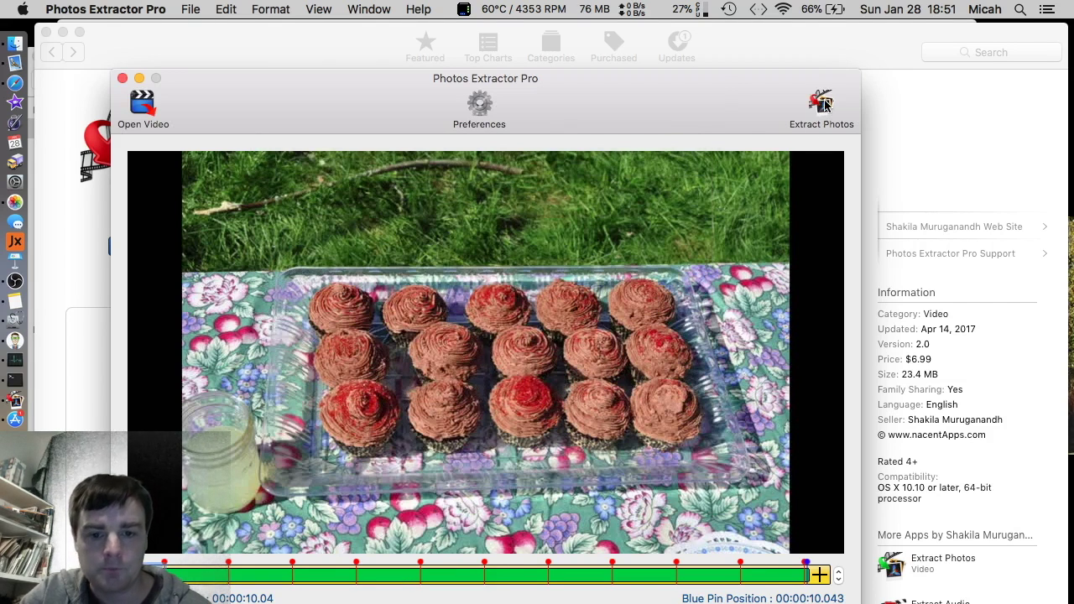
Extract the frames into a new Desktop folder, missingphotostestfolder, and dismiss the completion notice
{"action": "left_click", "coordinate": [822, 103]}
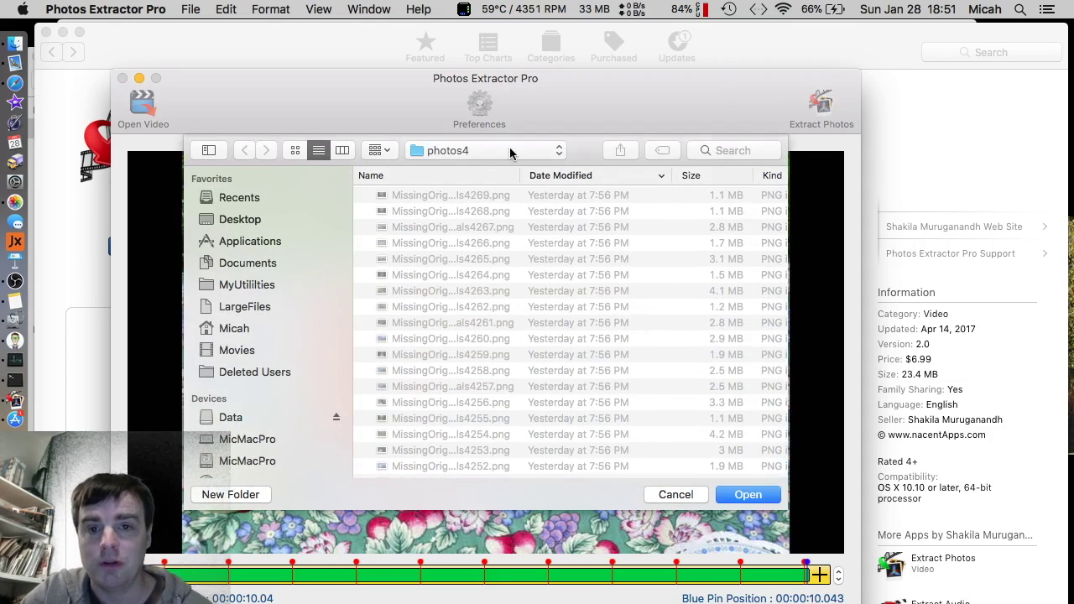
{"action": "left_click", "coordinate": [240, 219]}
{"action": "left_click", "coordinate": [235, 496]}
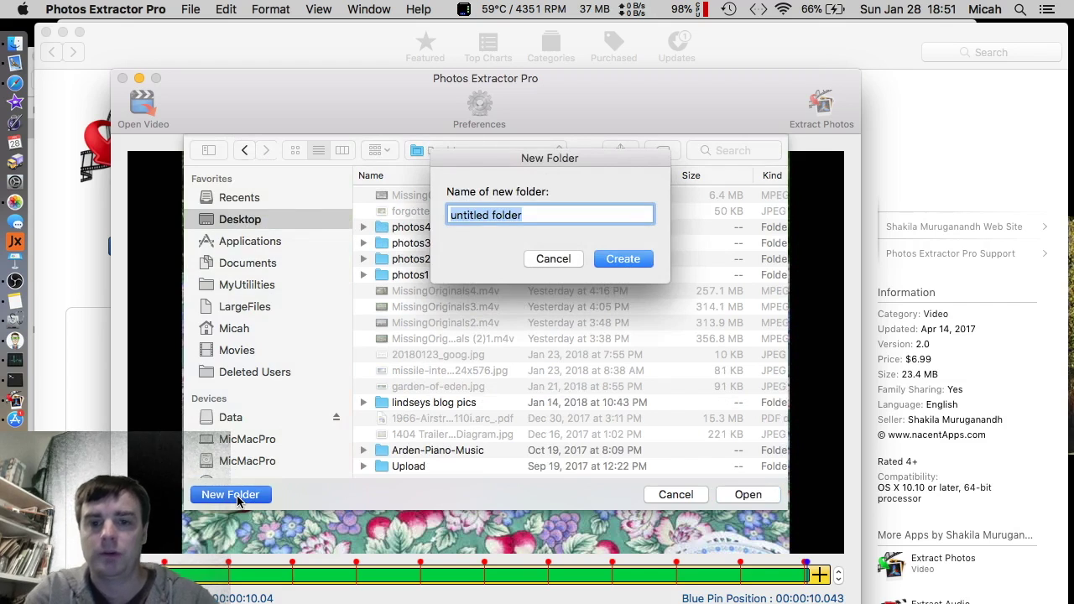
{"action": "type", "text": "missingp"}
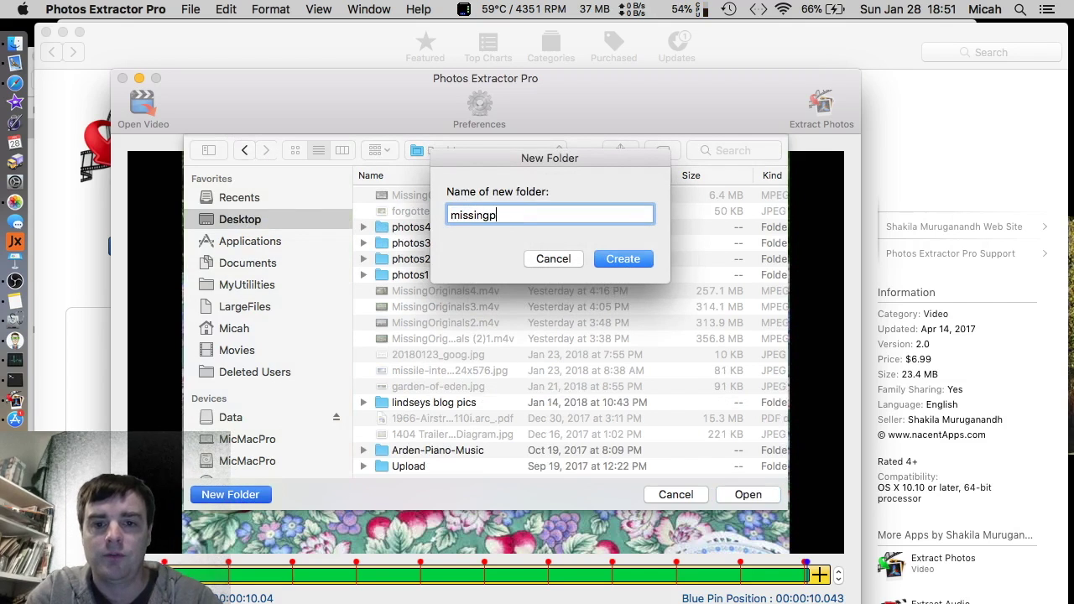
{"action": "type", "text": "hotostestfolder"}
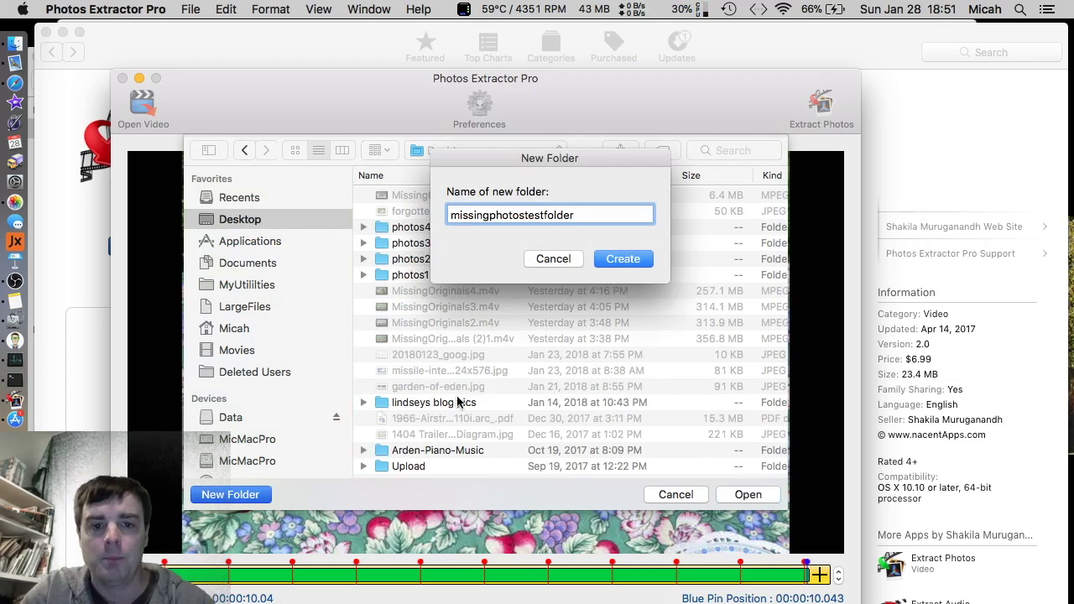
{"action": "left_click", "coordinate": [621, 260]}
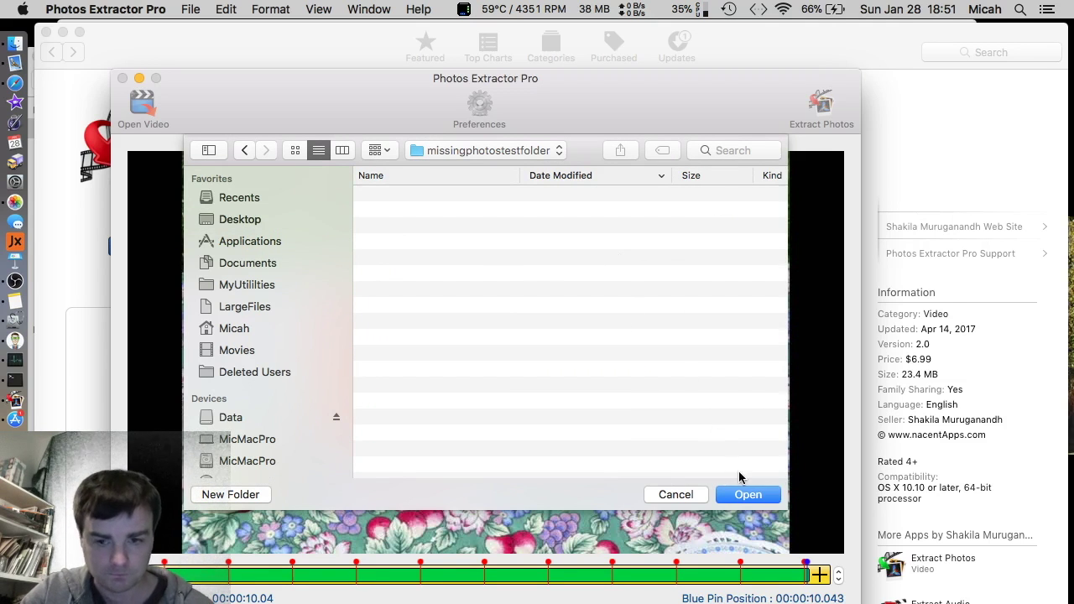
{"action": "left_click", "coordinate": [747, 495]}
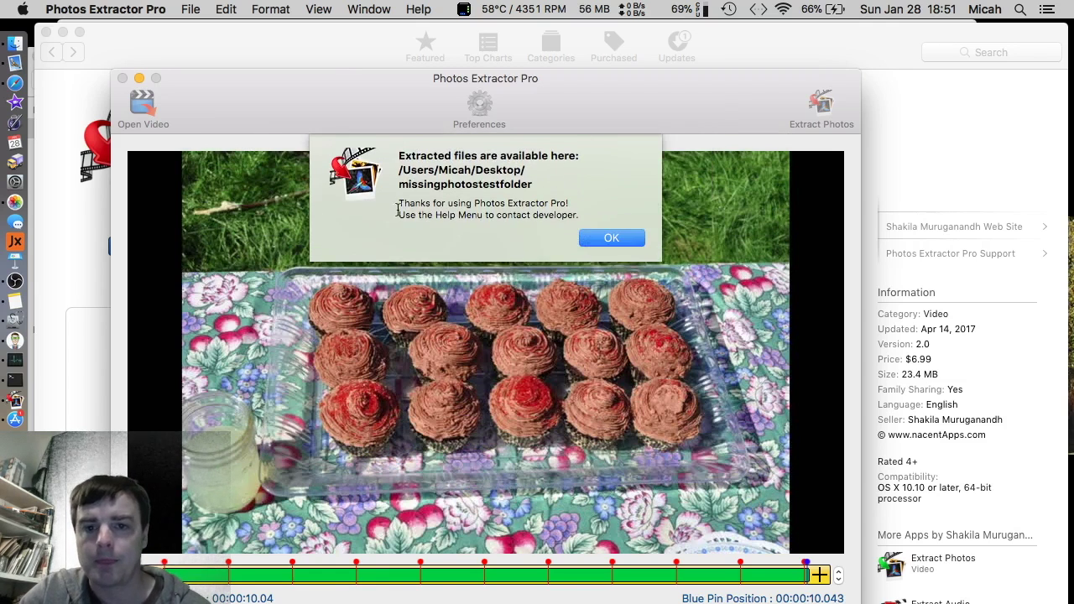
{"action": "left_click", "coordinate": [624, 240]}
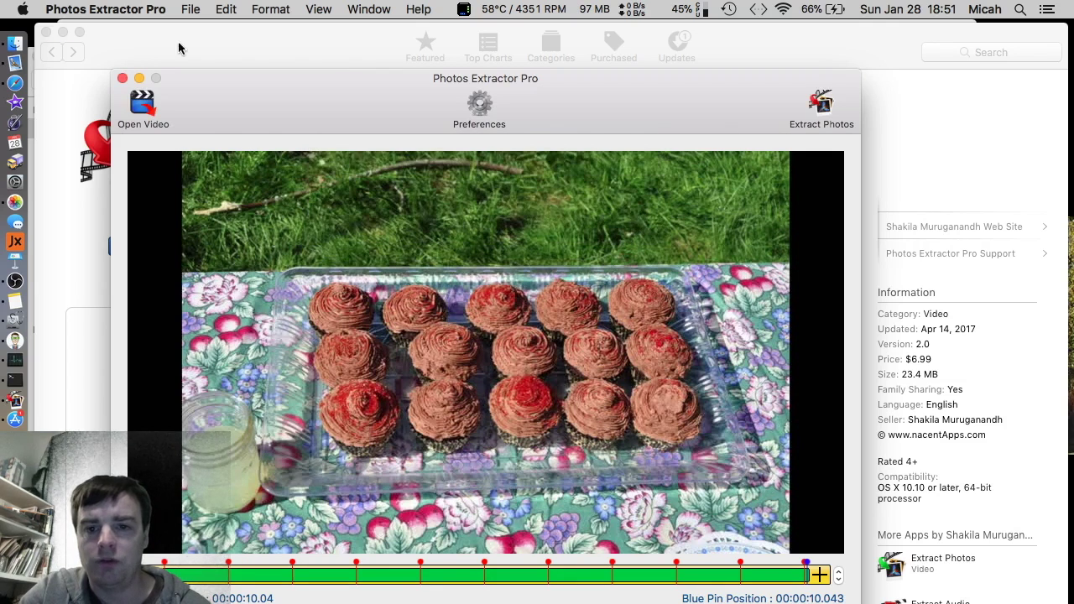
Open missingphotostestfolder from the Desktop in Finder and scroll through the extracted JPG frames
{"action": "left_click", "coordinate": [15, 44]}
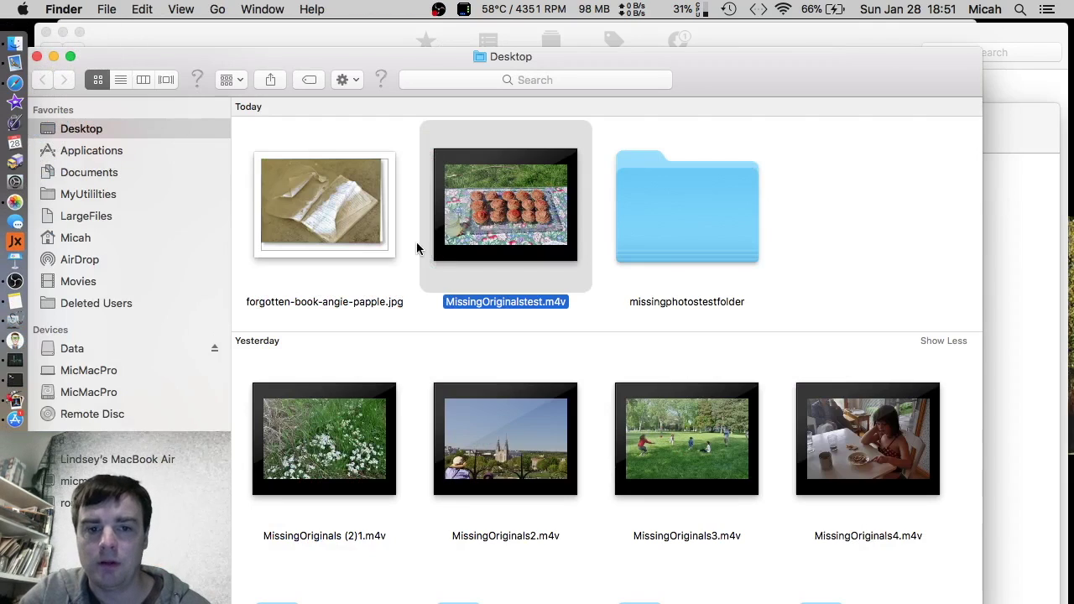
{"action": "double_click", "coordinate": [671, 233]}
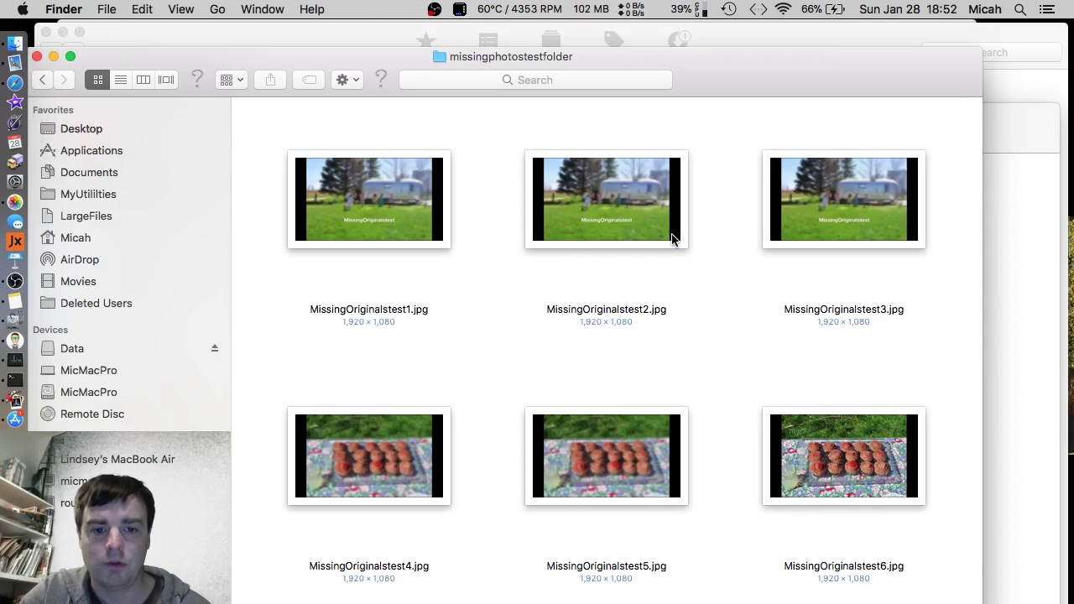
{"action": "scroll", "coordinate": [671, 239], "scroll_direction": "down", "scroll_amount": 3}
{"action": "scroll", "coordinate": [671, 240], "scroll_direction": "down", "scroll_amount": 5}
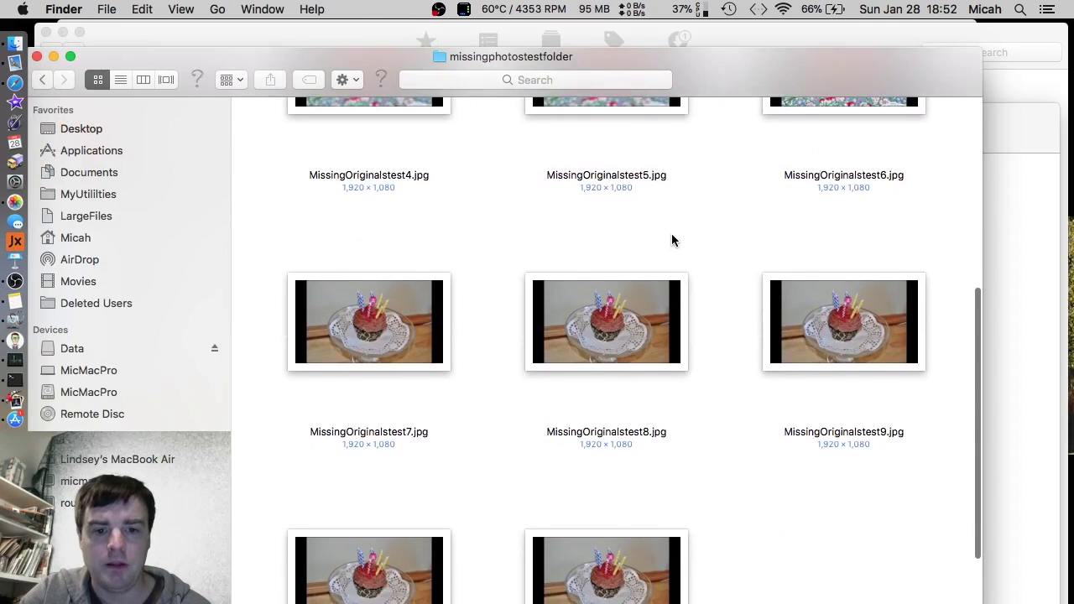
{"action": "scroll", "coordinate": [672, 239], "scroll_direction": "up", "scroll_amount": 8}
{"action": "scroll", "coordinate": [671, 241], "scroll_direction": "down", "scroll_amount": 3}
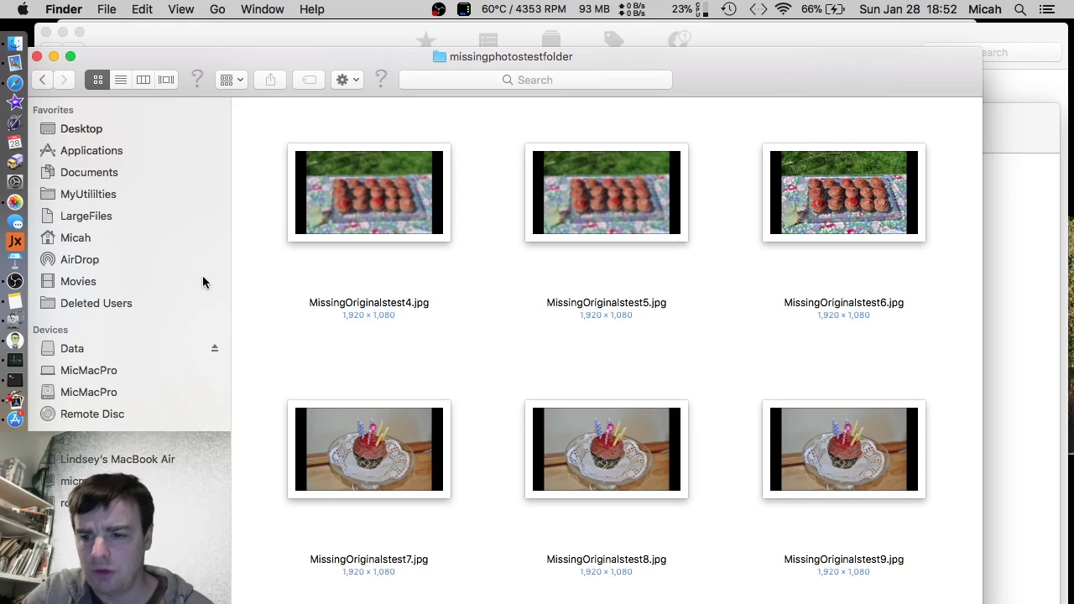
Shorten the slideshow to 0:03 and export it to the Desktop
{"action": "left_click", "coordinate": [38, 210]}
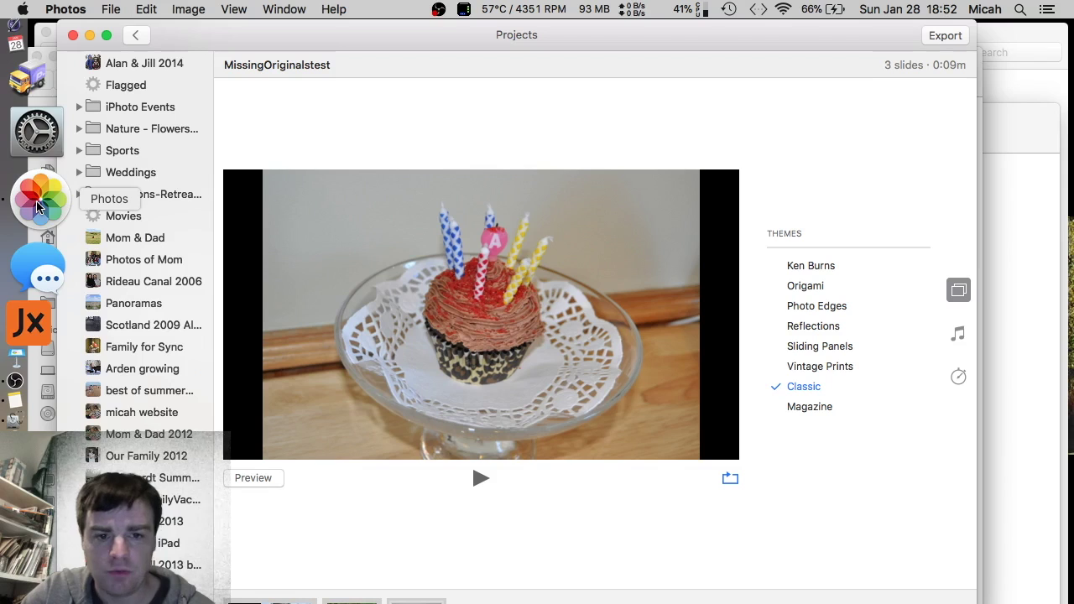
{"action": "left_click", "coordinate": [957, 376]}
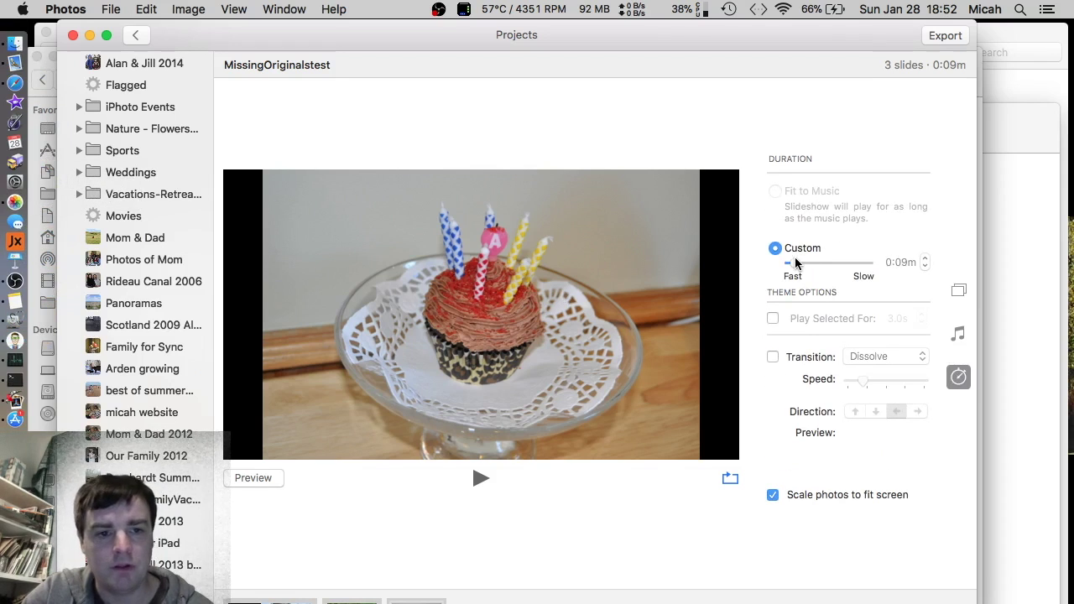
{"action": "left_click_drag", "start_coordinate": [795, 265], "coordinate": [772, 268]}
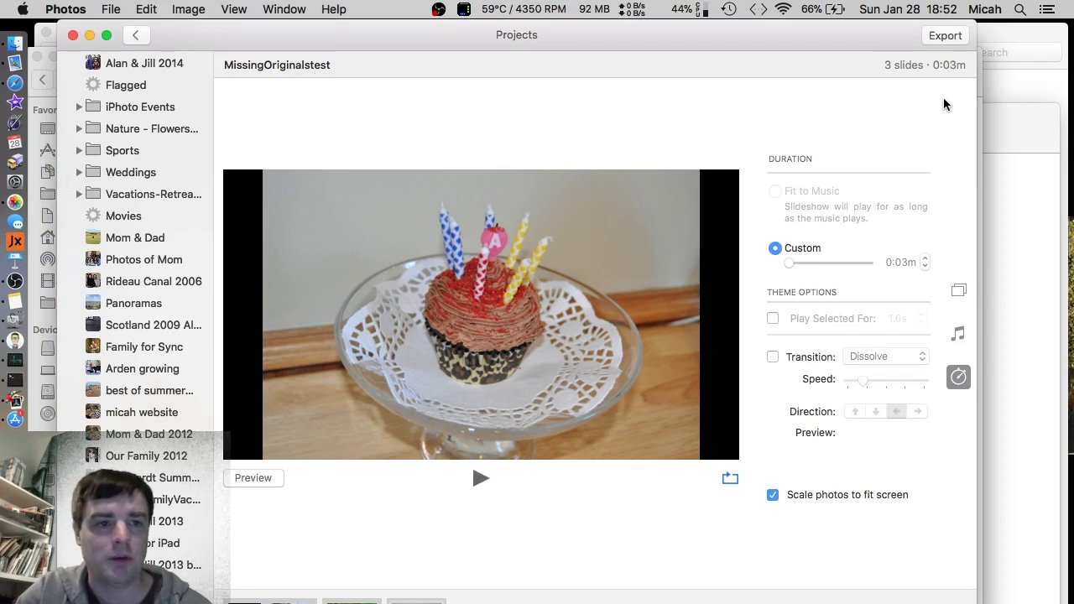
{"action": "left_click", "coordinate": [945, 36]}
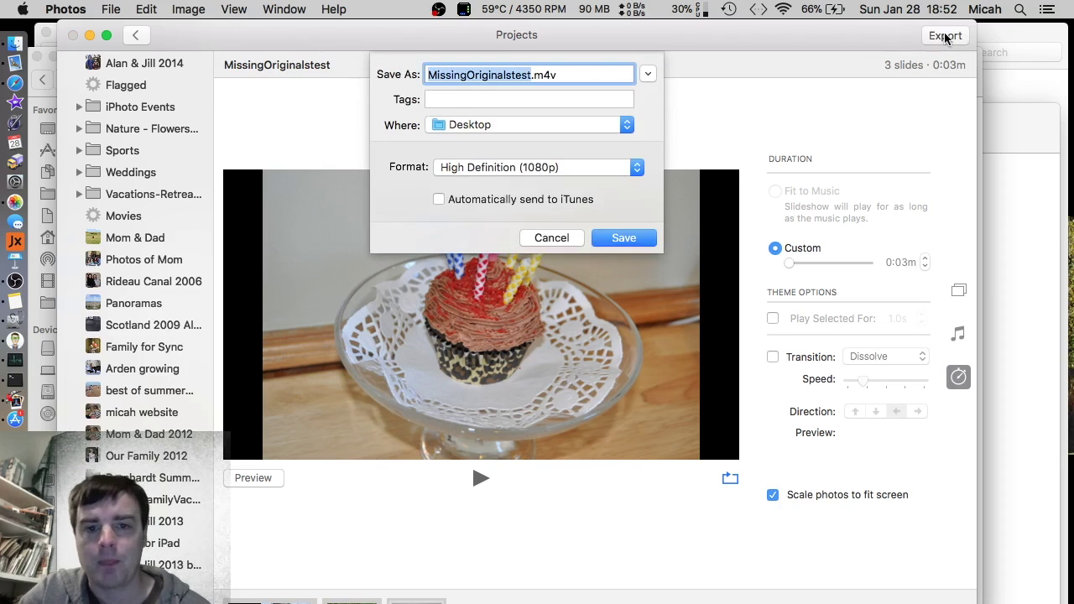
{"action": "left_click", "coordinate": [624, 239]}
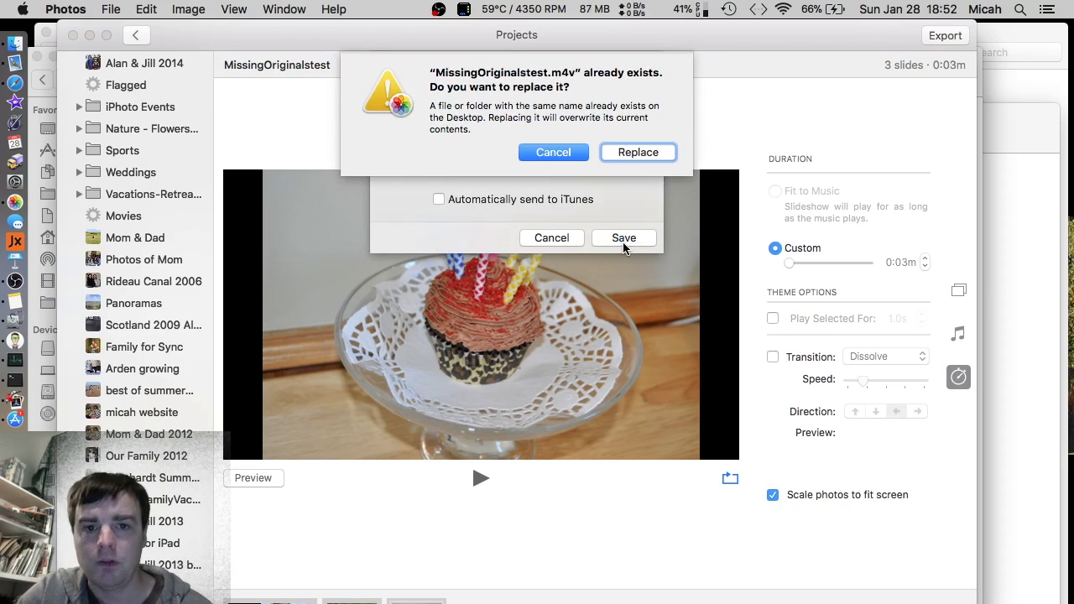
Replace the existing MissingOriginalstest.m4v, then pick that file as the video in Photos Extractor Pro
{"action": "left_click", "coordinate": [636, 153]}
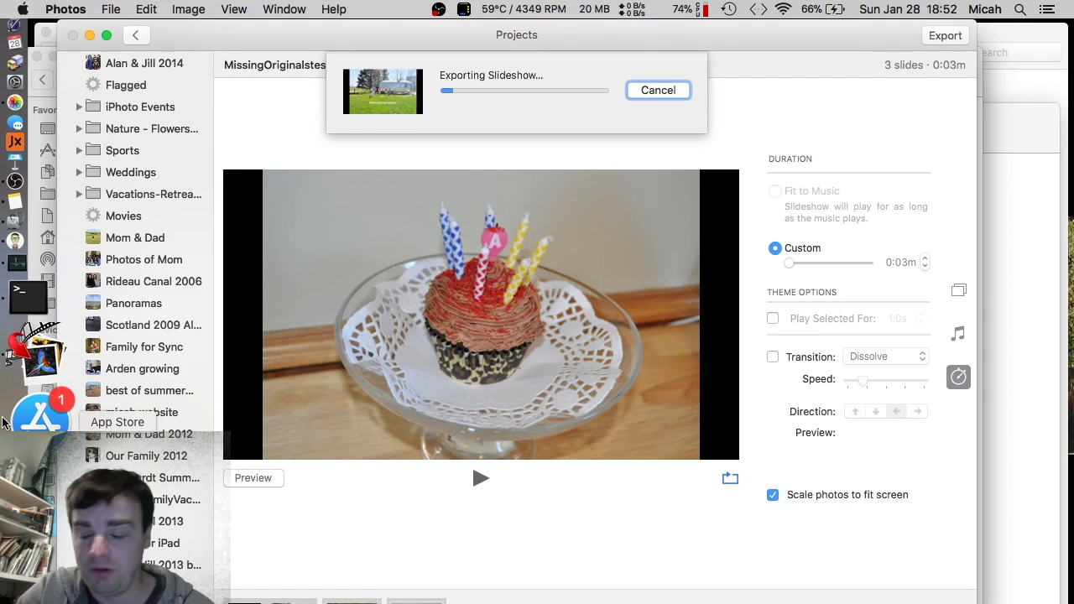
{"action": "left_click", "coordinate": [10, 405]}
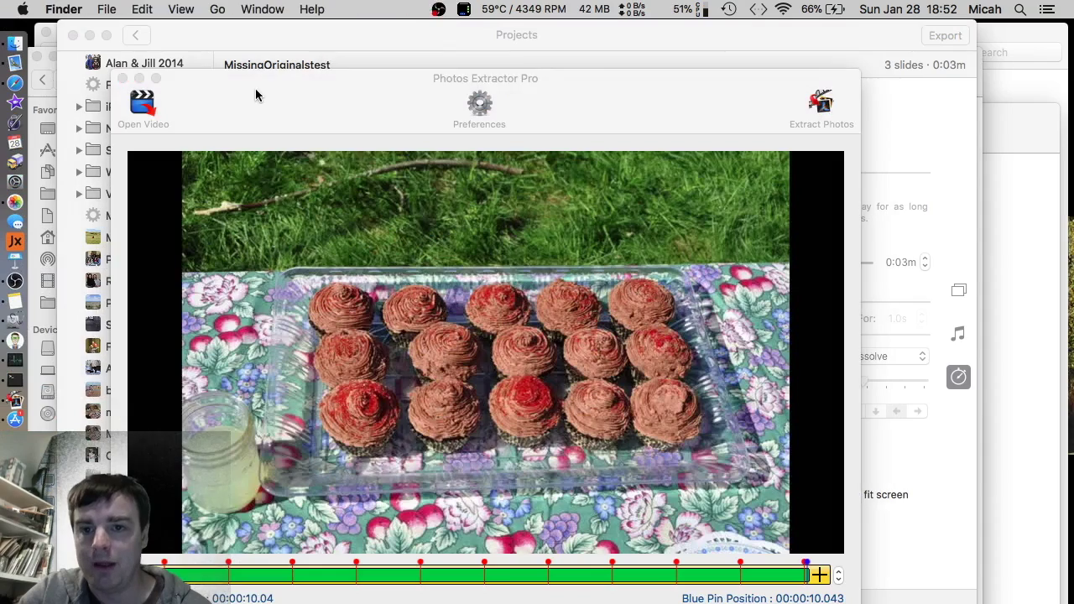
{"action": "left_click_drag", "start_coordinate": [257, 95], "coordinate": [253, 151]}
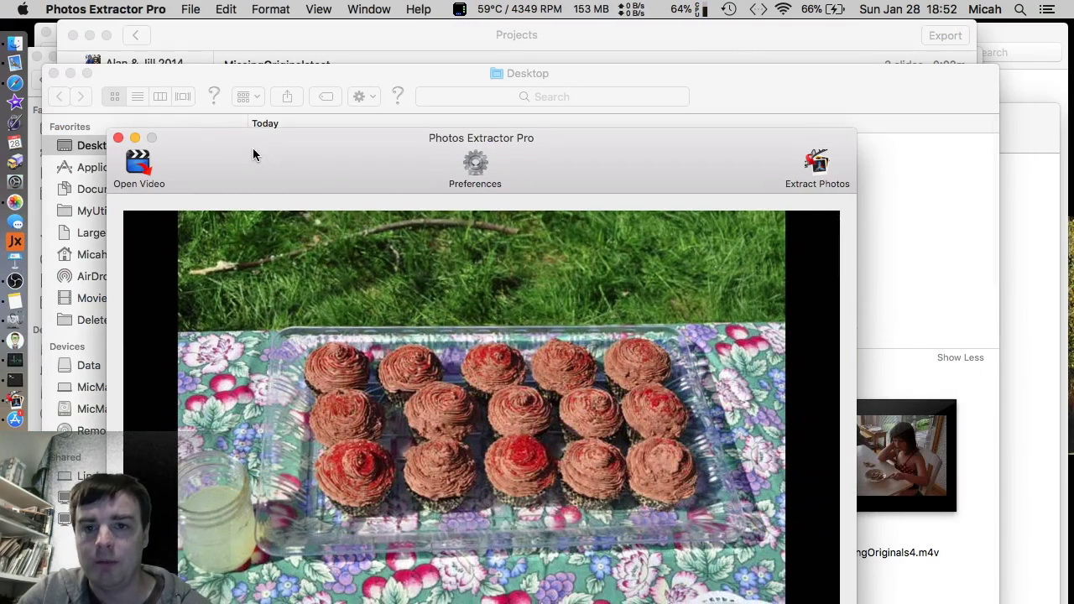
{"action": "left_click", "coordinate": [136, 162]}
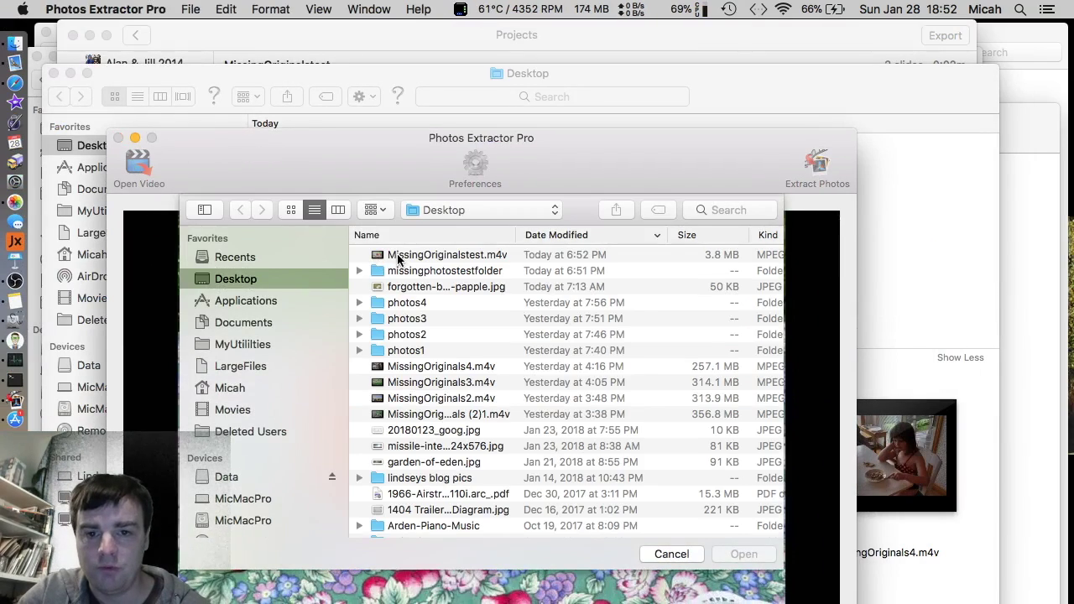
{"action": "left_click", "coordinate": [401, 257]}
Load MissingOriginalstest.m4v and set preferences to Second snapshots, png output, 6 photos at 1920x1080
{"action": "left_click", "coordinate": [744, 554]}
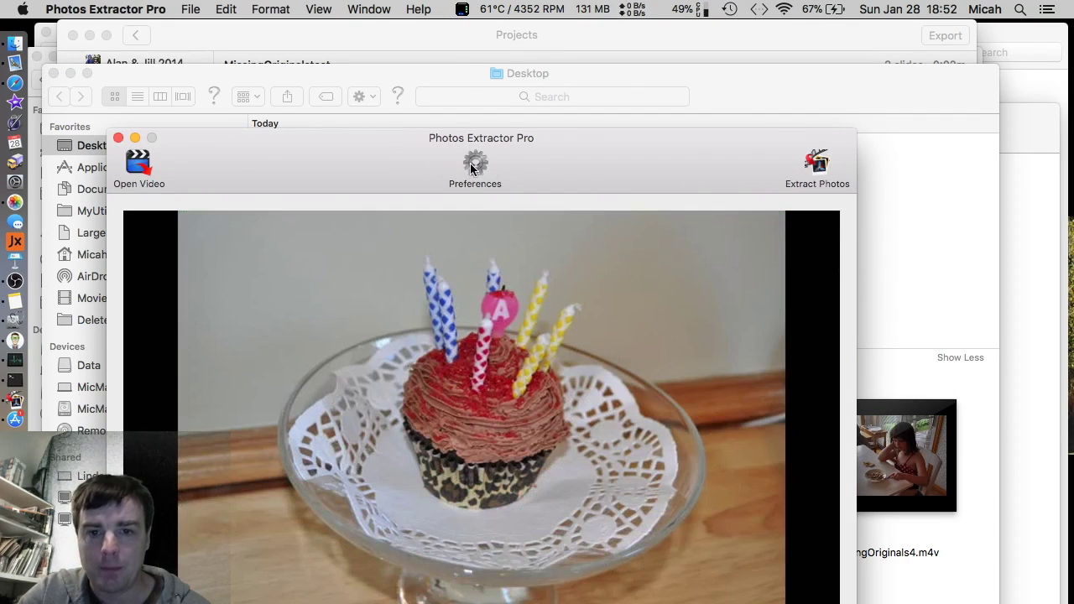
{"action": "left_click", "coordinate": [471, 165]}
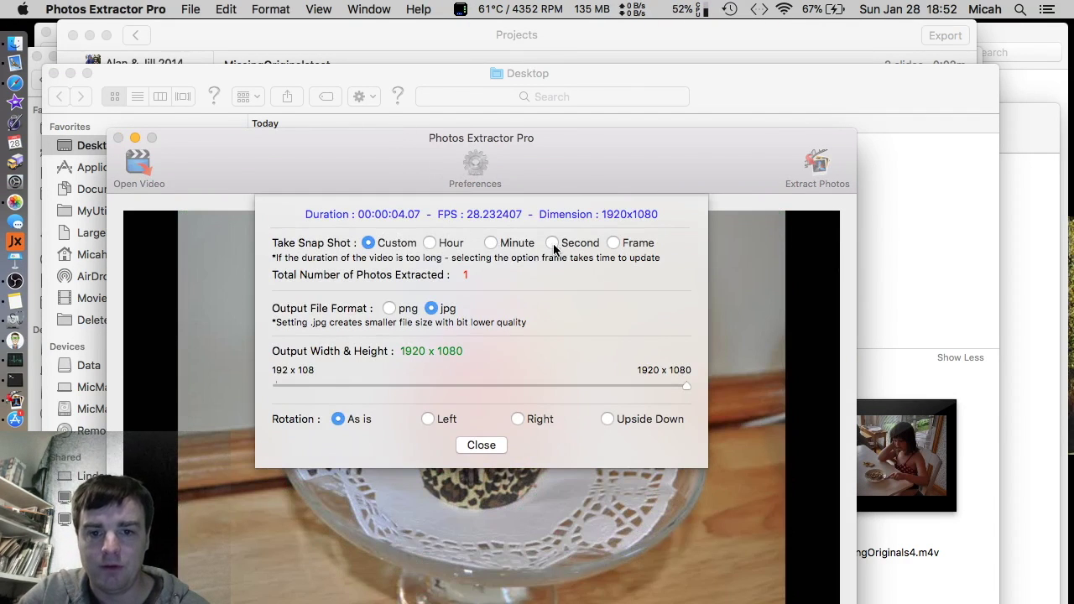
{"action": "left_click", "coordinate": [552, 242]}
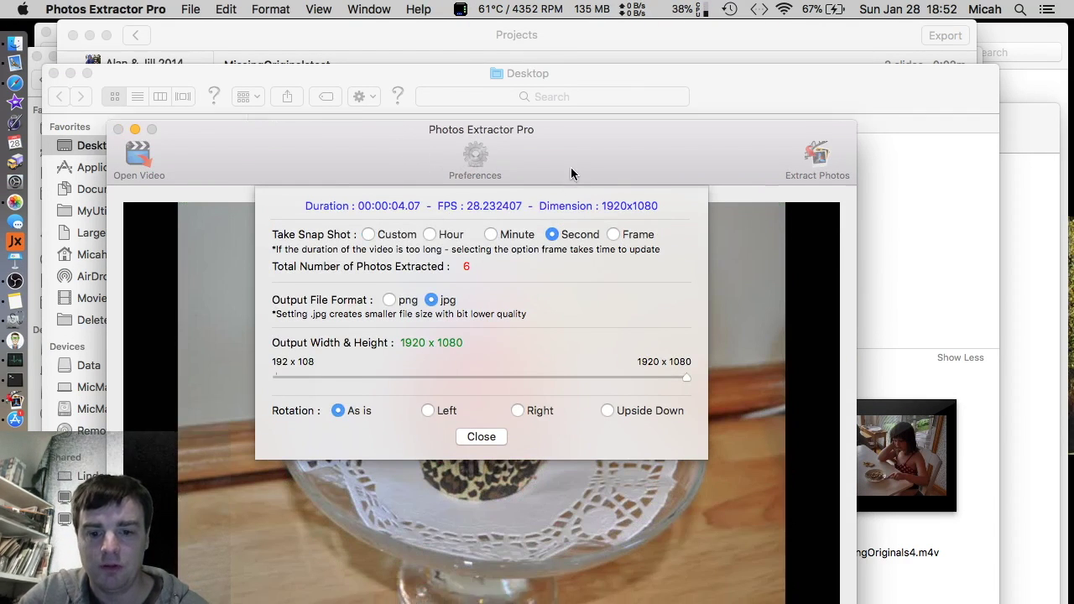
{"action": "left_click_drag", "start_coordinate": [571, 174], "coordinate": [574, 66]}
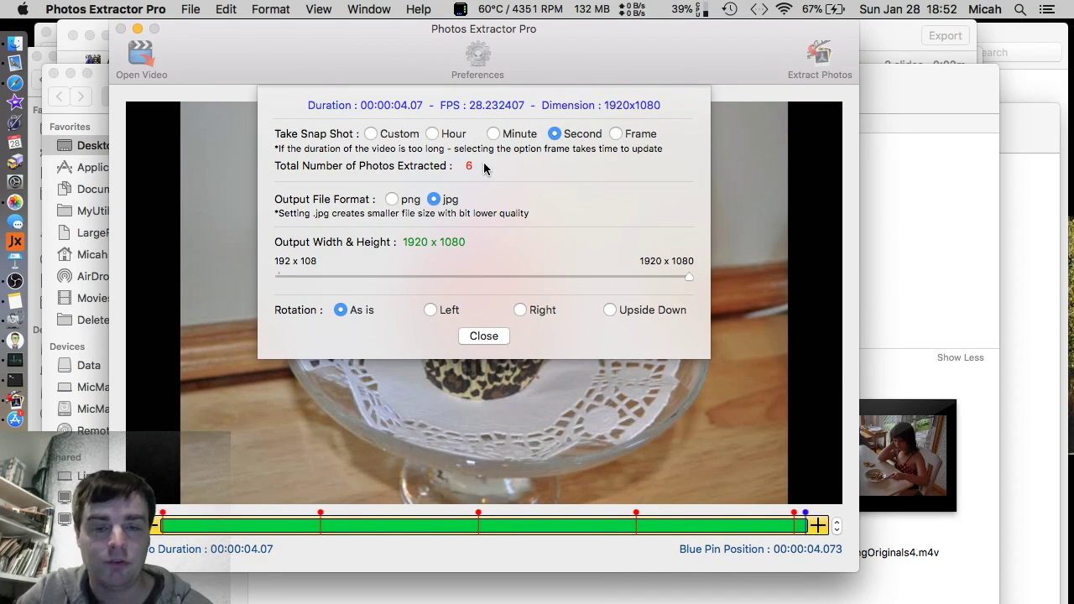
{"action": "left_click", "coordinate": [393, 199]}
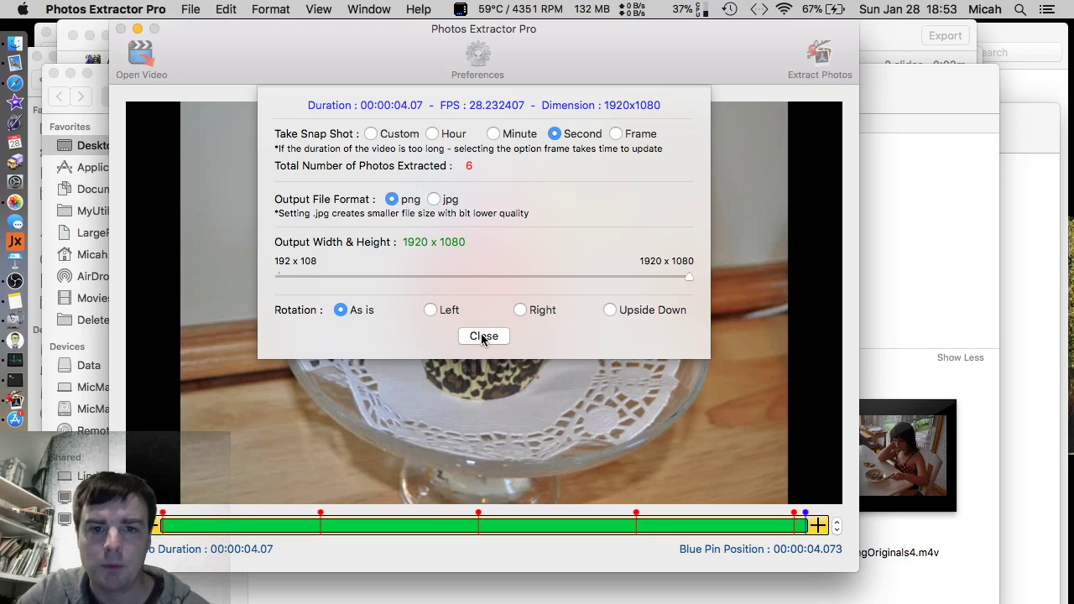
{"action": "left_click", "coordinate": [616, 133]}
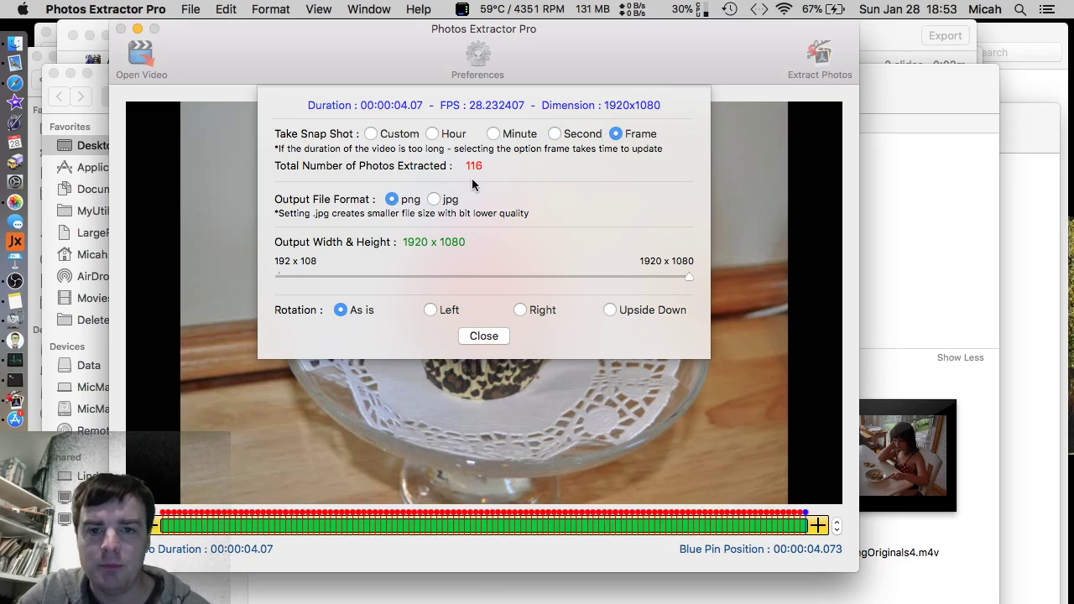
{"action": "left_click", "coordinate": [554, 134]}
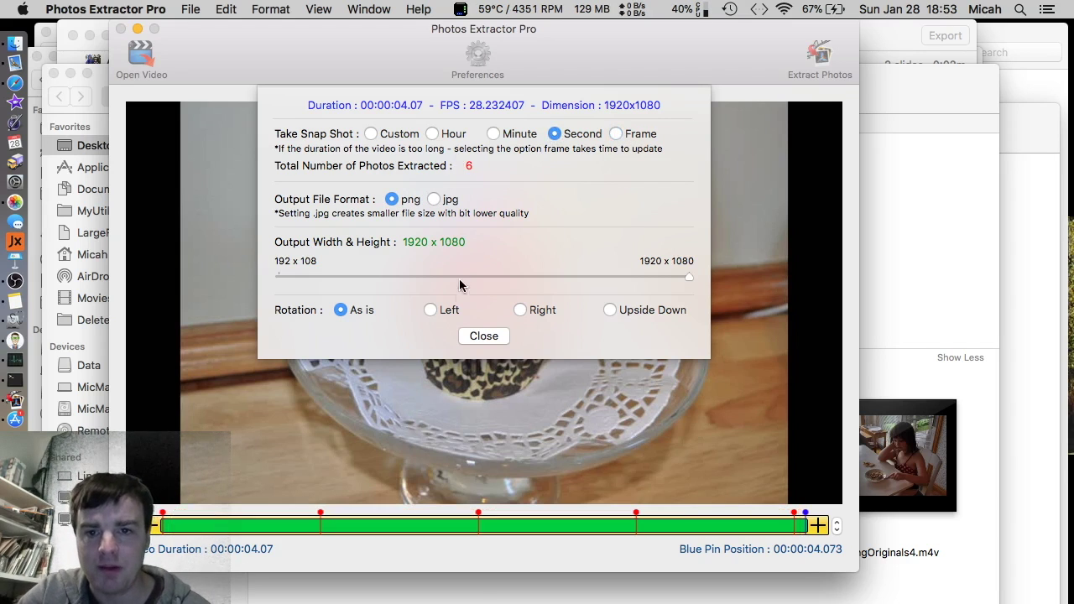
{"action": "left_click", "coordinate": [484, 337]}
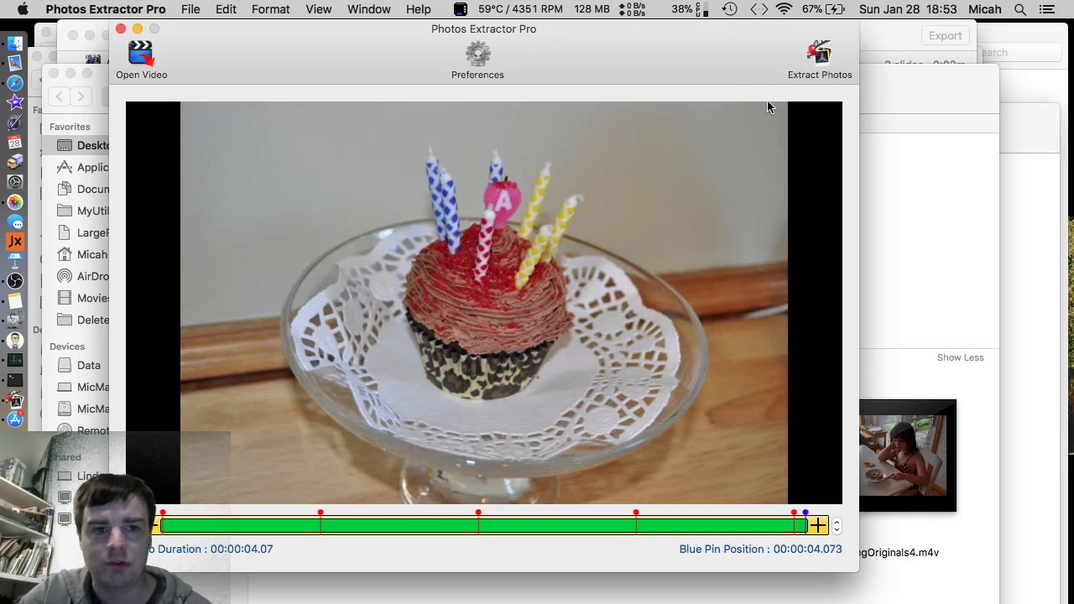
Extract PNG frames into a new Desktop folder named 2, then open folder 2 in Finder
{"action": "left_click", "coordinate": [819, 58]}
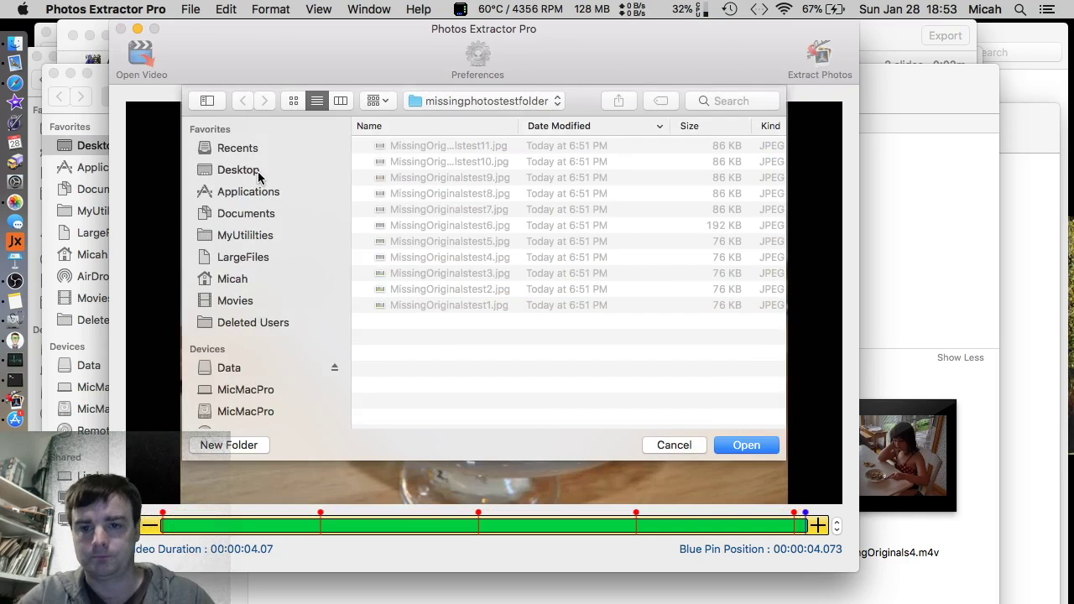
{"action": "left_click", "coordinate": [230, 171]}
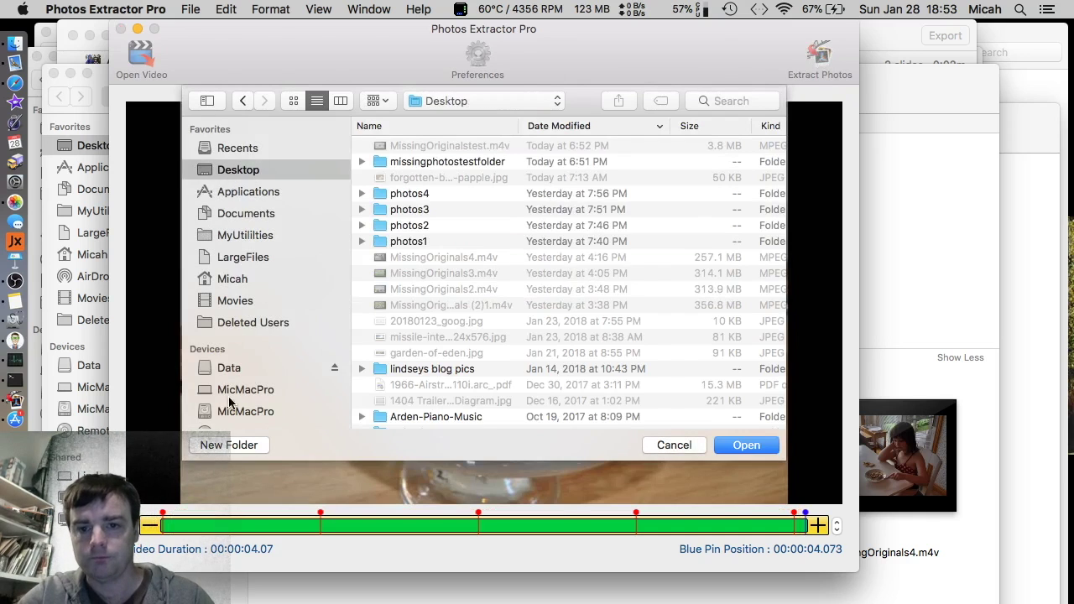
{"action": "left_click", "coordinate": [225, 445]}
{"action": "type", "text": "2"}
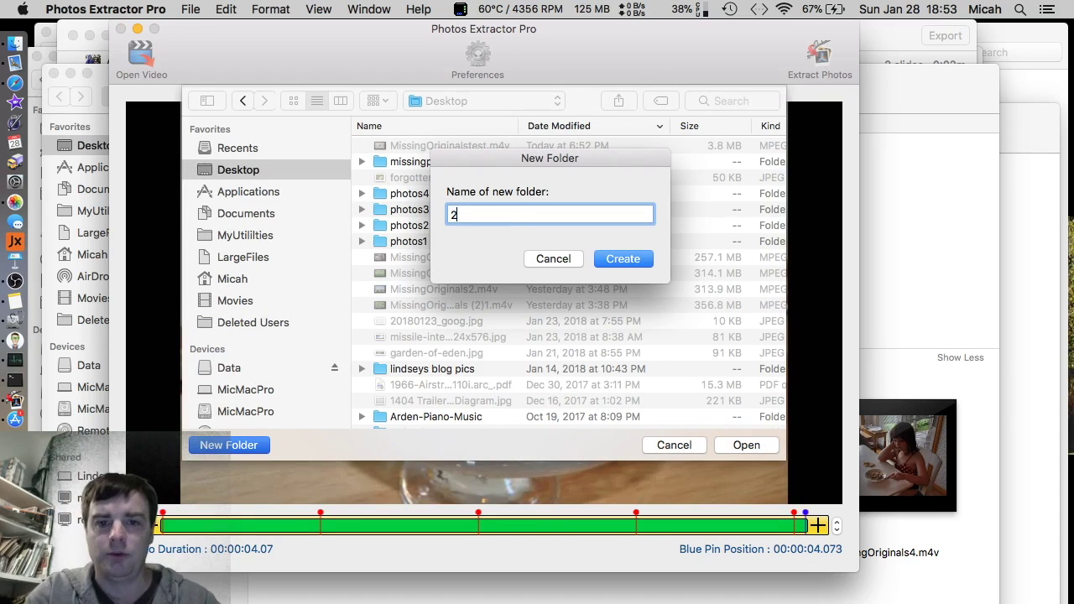
{"action": "left_click", "coordinate": [613, 262]}
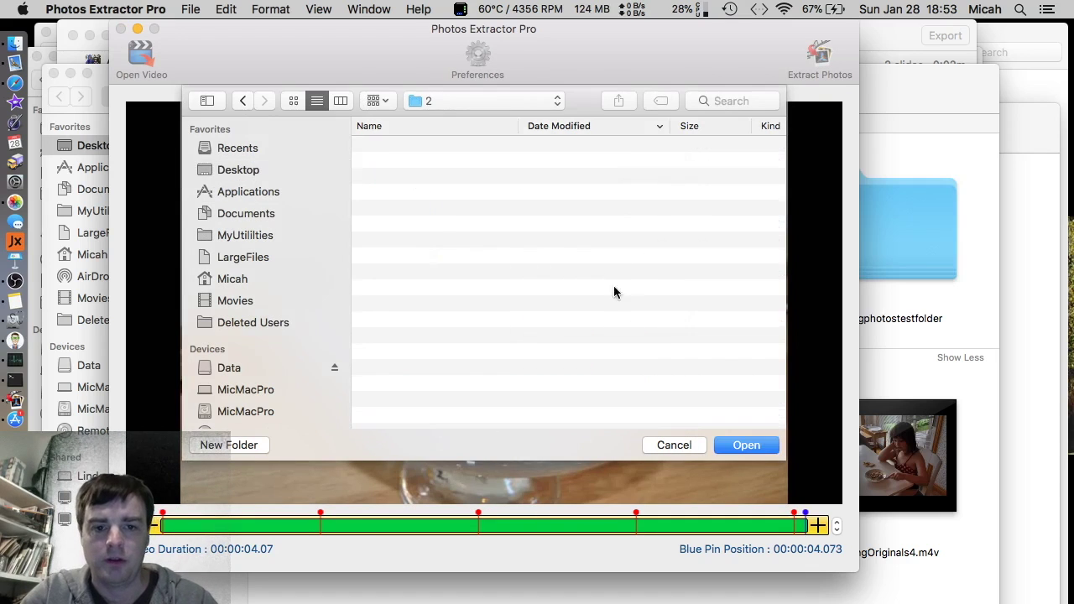
{"action": "left_click", "coordinate": [732, 442]}
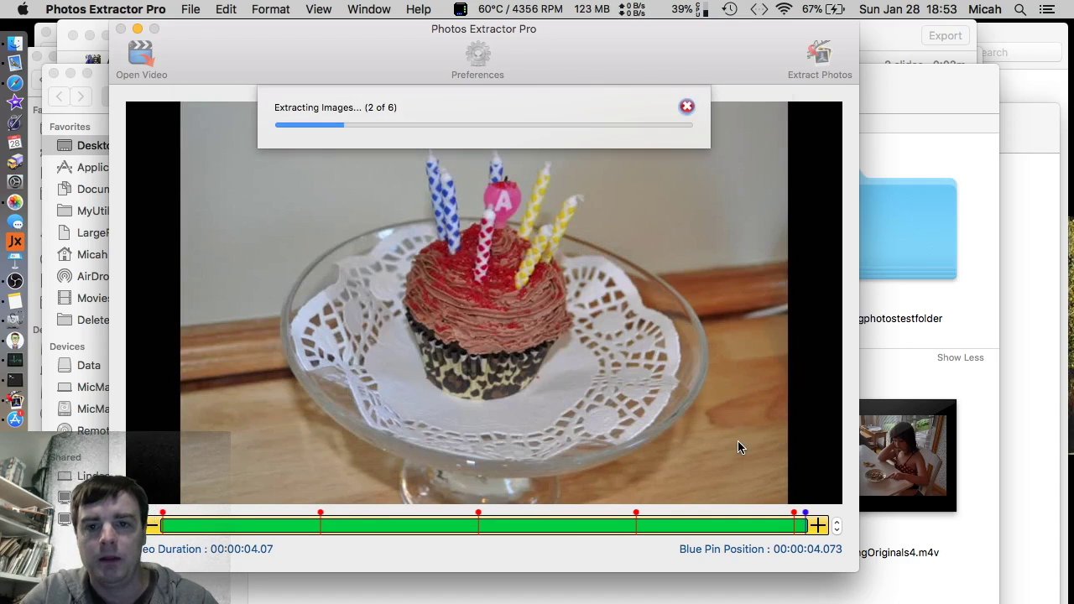
{"action": "left_click", "coordinate": [4, 39]}
{"action": "double_click", "coordinate": [310, 223]}
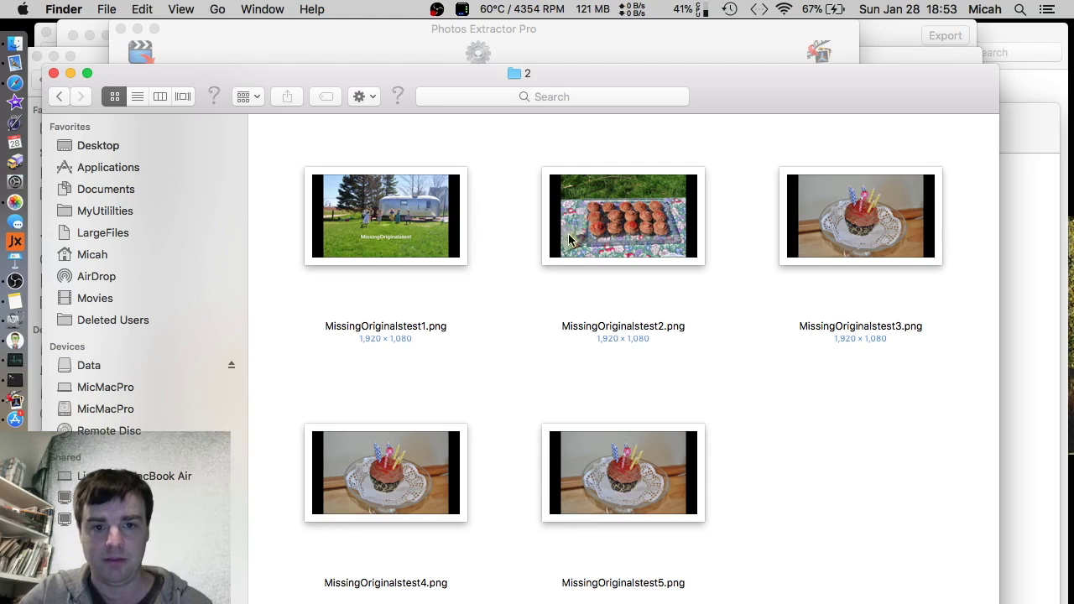
Review folder 2's PNGs, dismiss the completion message, close Photos Extractor Pro, and bring Photos forward
{"action": "scroll", "coordinate": [552, 329], "scroll_direction": "down", "scroll_amount": 1}
{"action": "scroll", "coordinate": [552, 330], "scroll_direction": "up", "scroll_amount": 1}
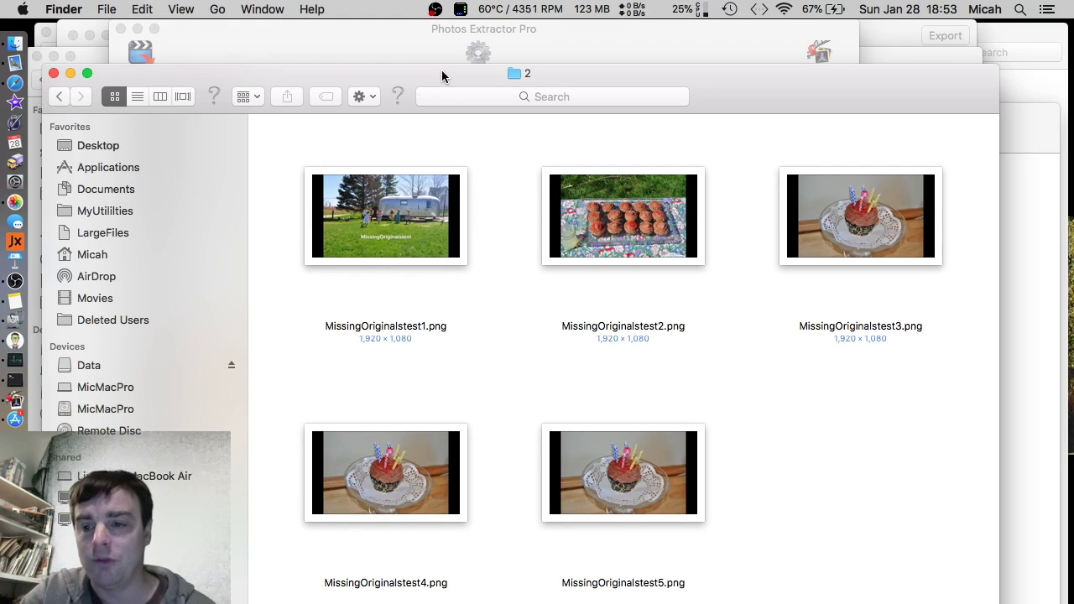
{"action": "left_click", "coordinate": [15, 397]}
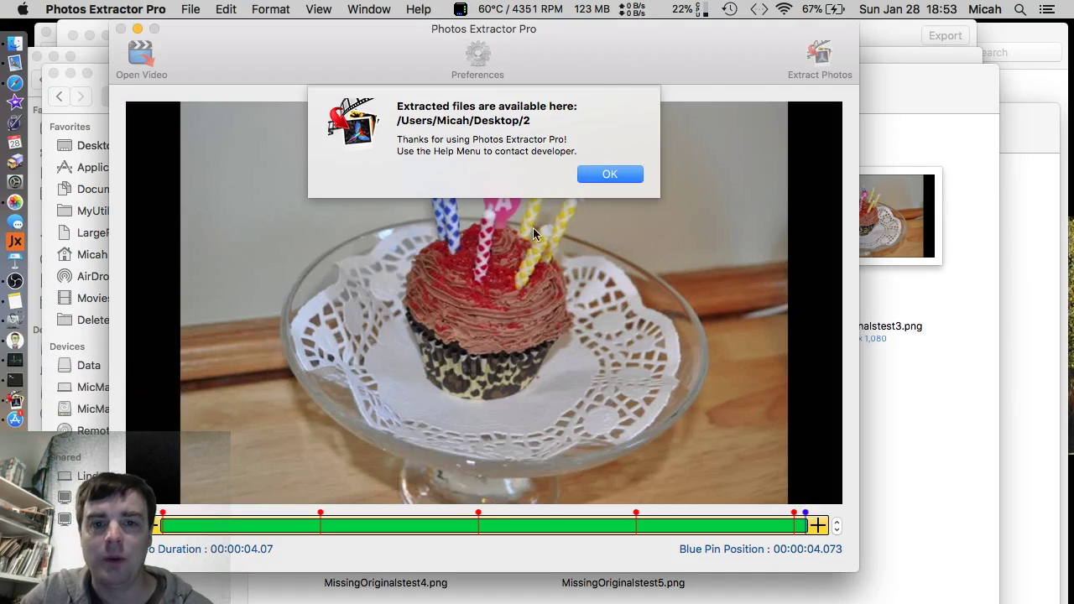
{"action": "left_click", "coordinate": [610, 174]}
{"action": "left_click_drag", "start_coordinate": [302, 53], "coordinate": [315, 125]}
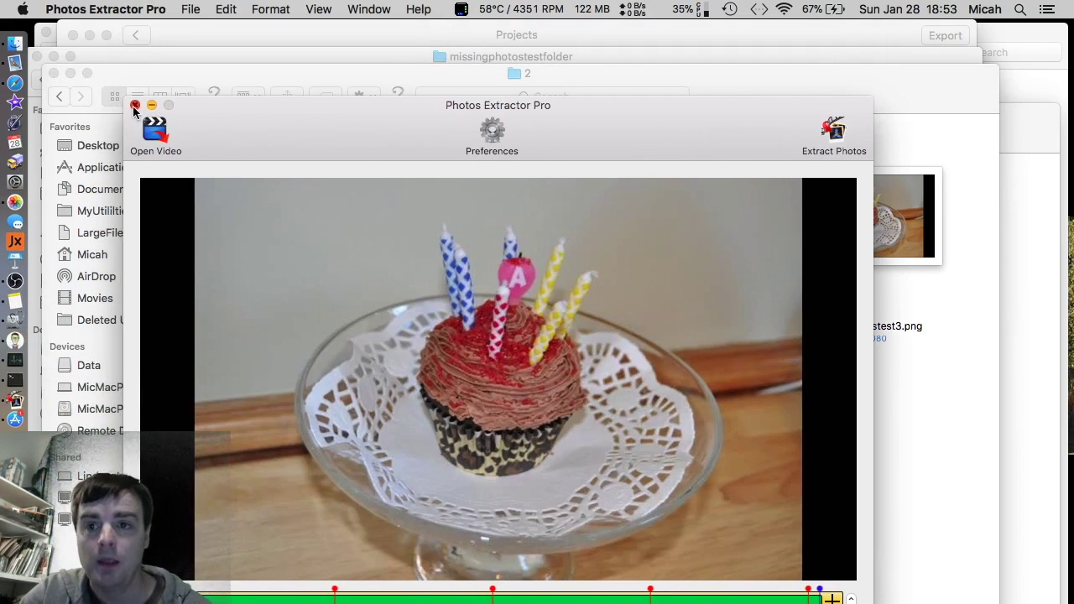
{"action": "left_click", "coordinate": [134, 105]}
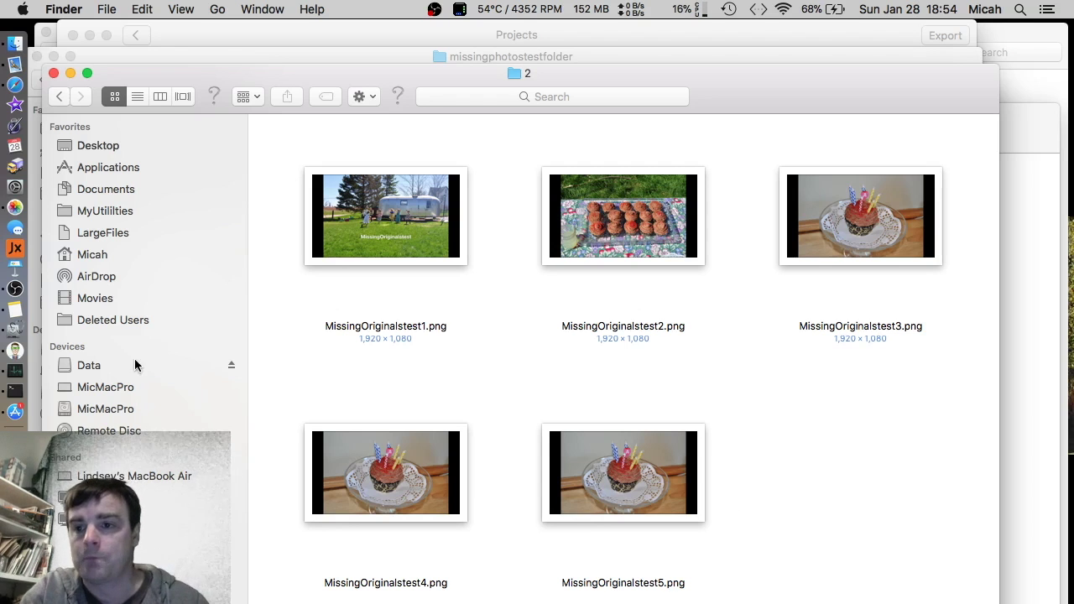
{"action": "left_click", "coordinate": [7, 210]}
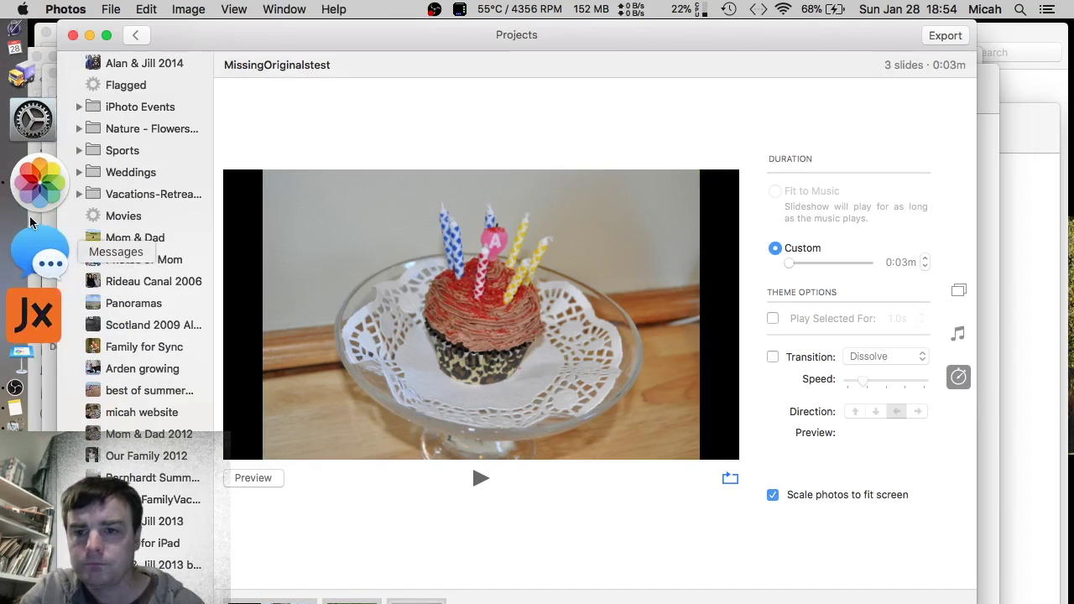
Show the entire Photos library in the Years view spanning 2016 to 2018
{"action": "scroll", "coordinate": [134, 159], "scroll_direction": "up", "scroll_amount": 10}
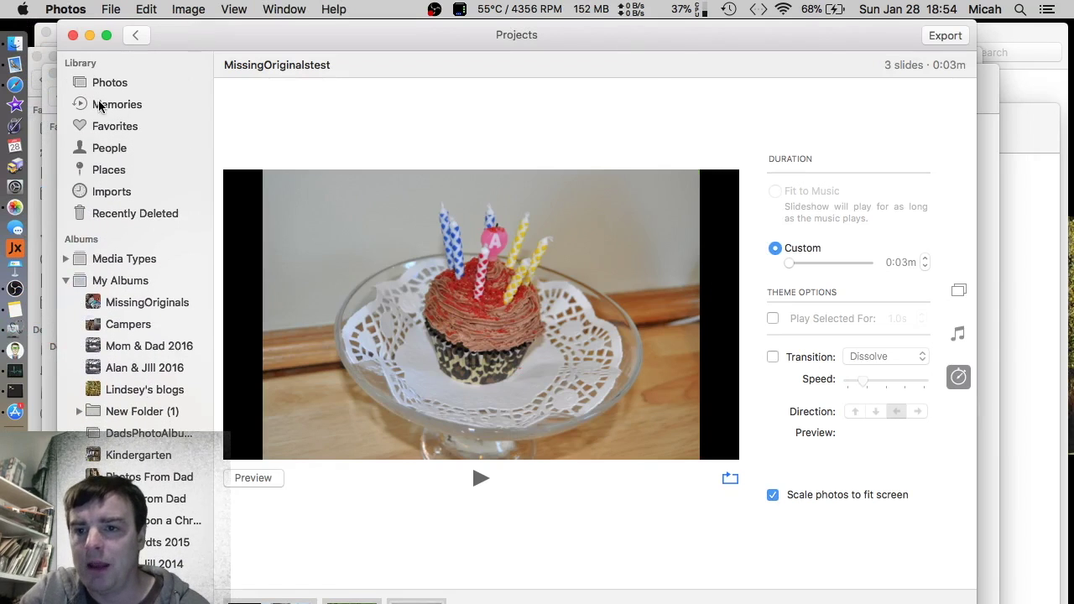
{"action": "left_click", "coordinate": [71, 83]}
{"action": "left_click", "coordinate": [631, 35]}
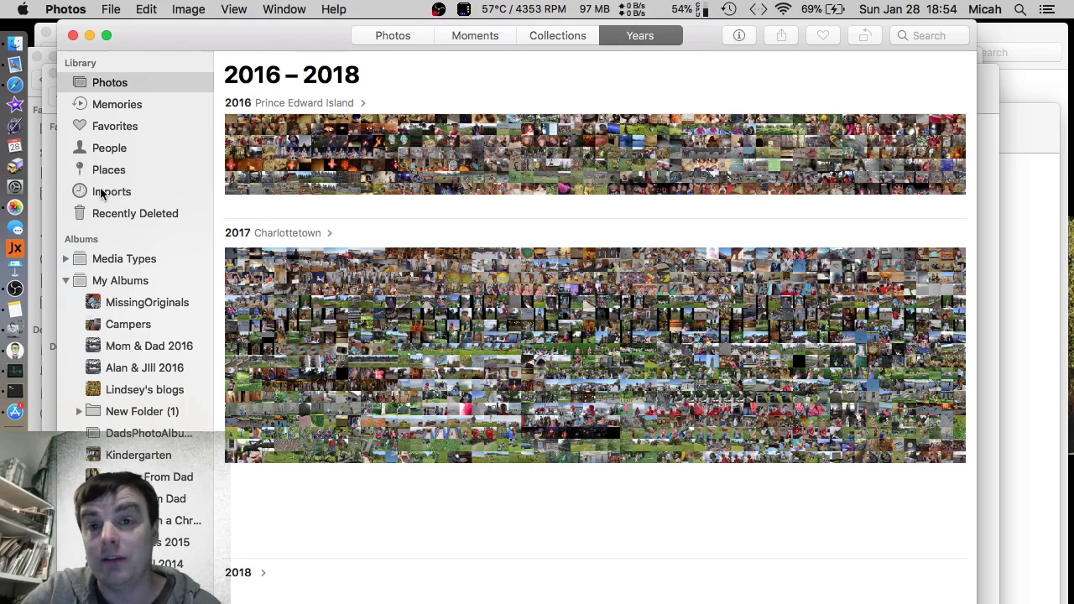
{"action": "left_click", "coordinate": [146, 8]}
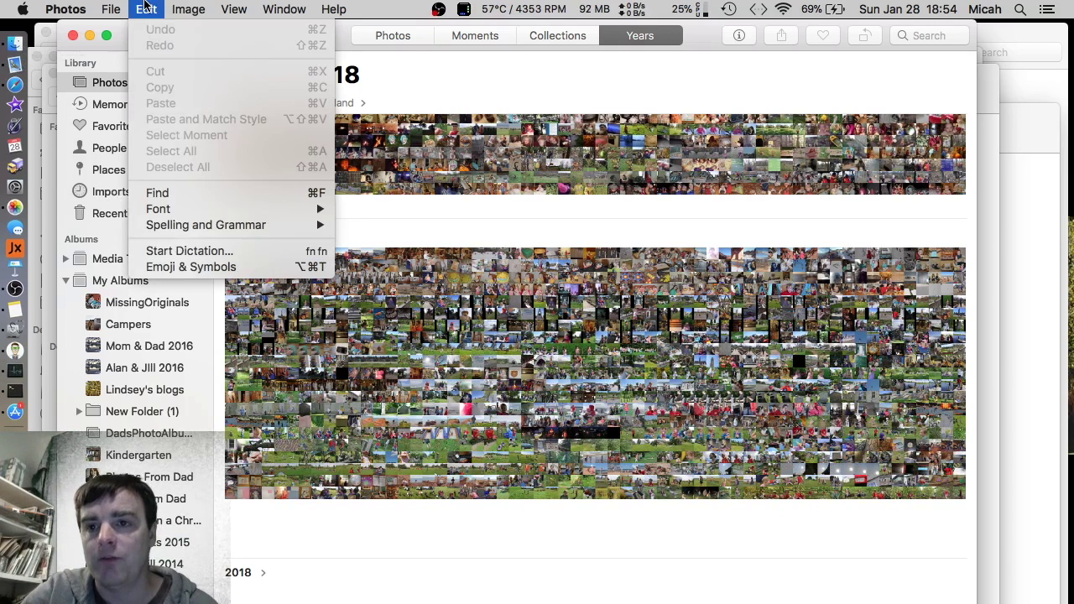
Browse the Image menu commands and close the menu without choosing anything
{"action": "left_click", "coordinate": [187, 9]}
{"action": "left_click", "coordinate": [186, 9]}
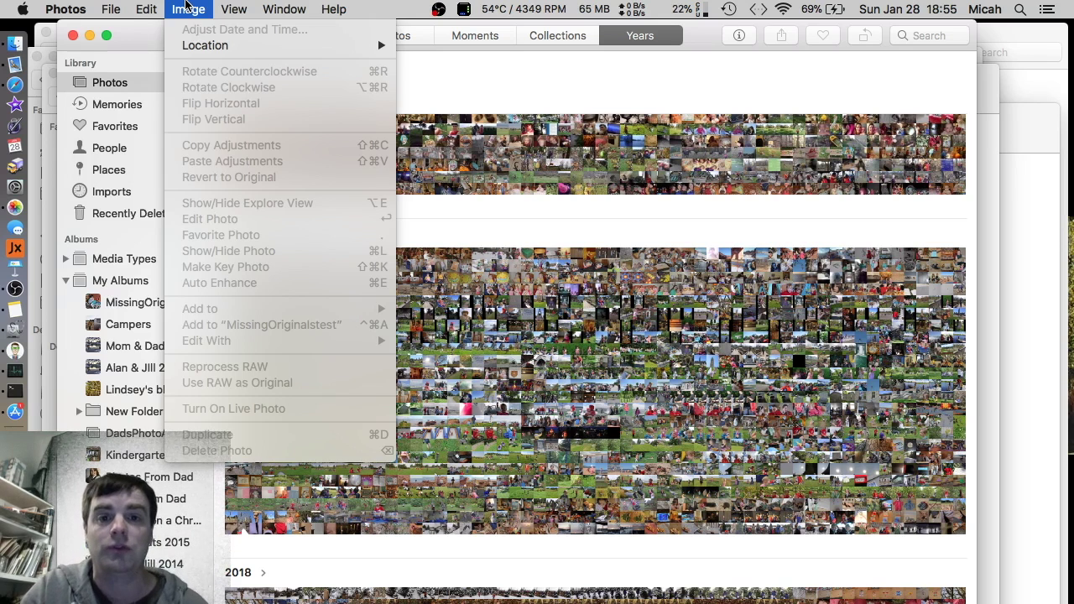
{"action": "left_click", "coordinate": [460, 235]}
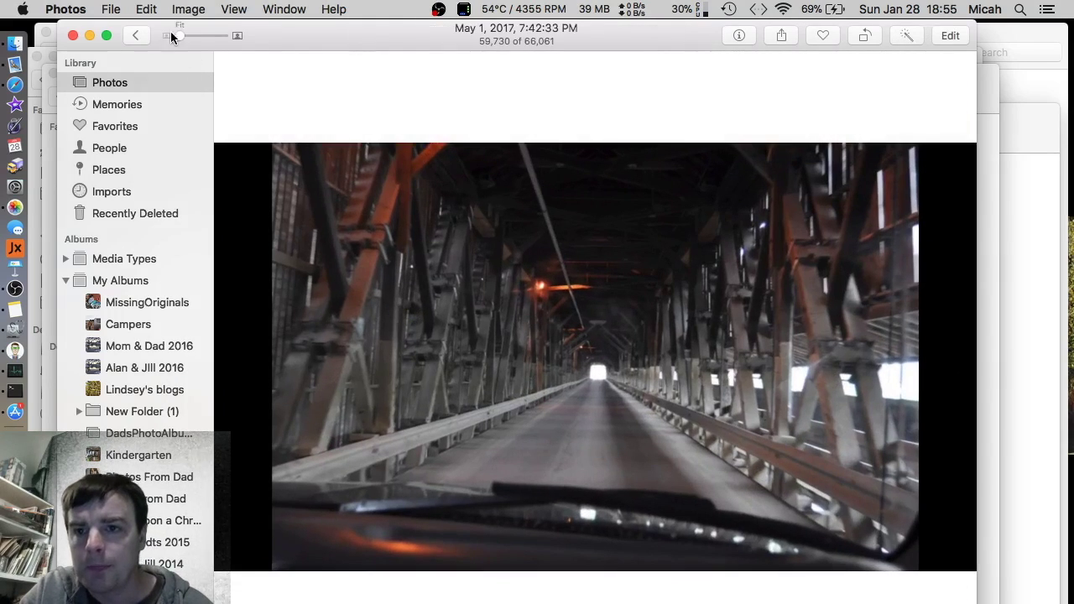
Go back to Moments and open the May 1, 2017 green-trimmed doorway photo full size
{"action": "left_click", "coordinate": [135, 34]}
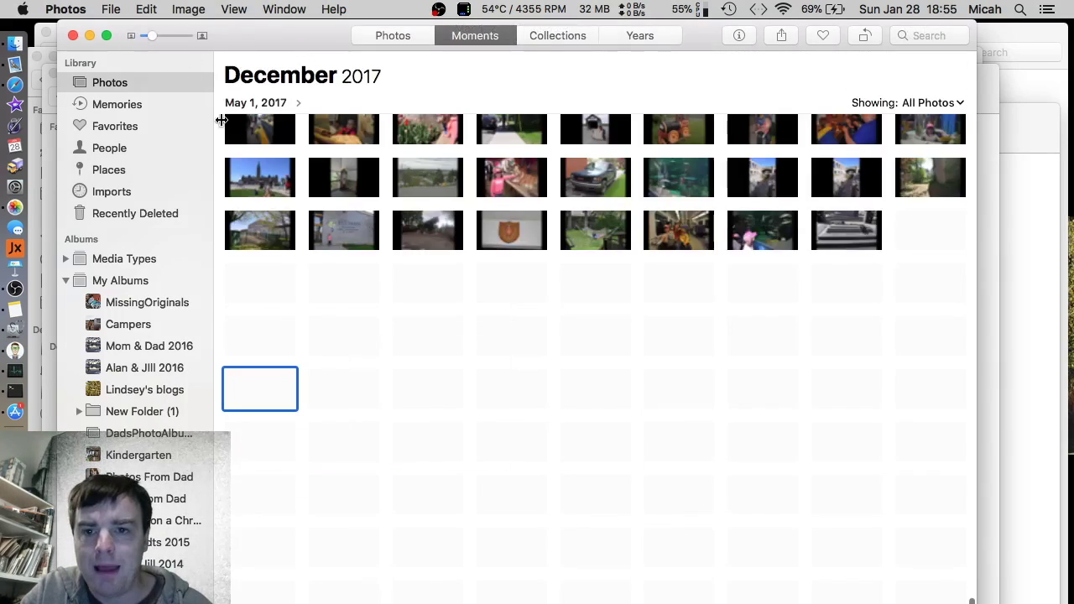
{"action": "scroll", "coordinate": [266, 139], "scroll_direction": "up", "scroll_amount": 2}
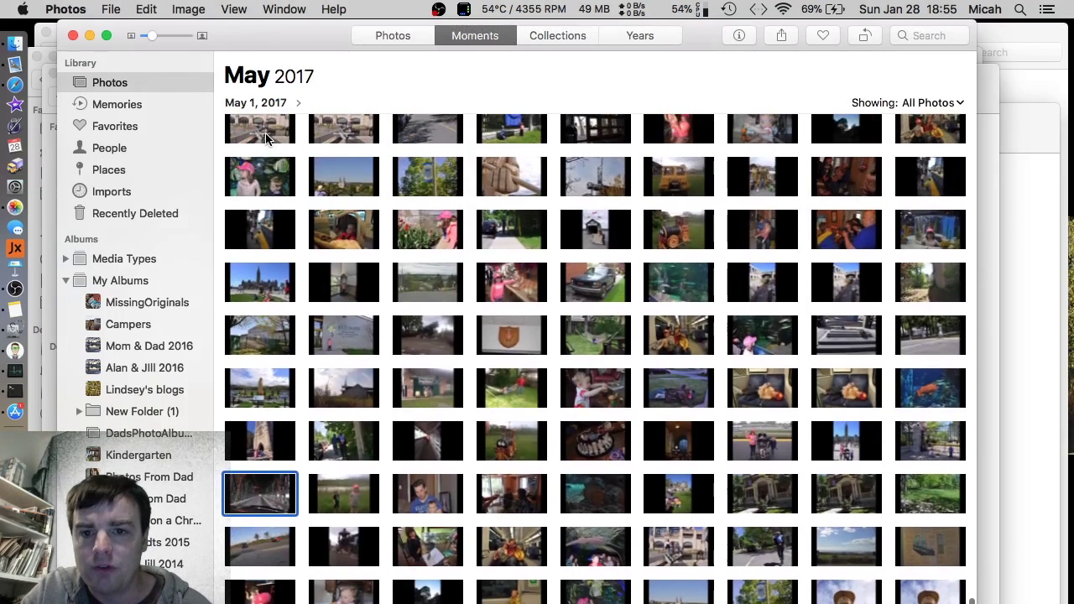
{"action": "scroll", "coordinate": [266, 138], "scroll_direction": "up", "scroll_amount": 3}
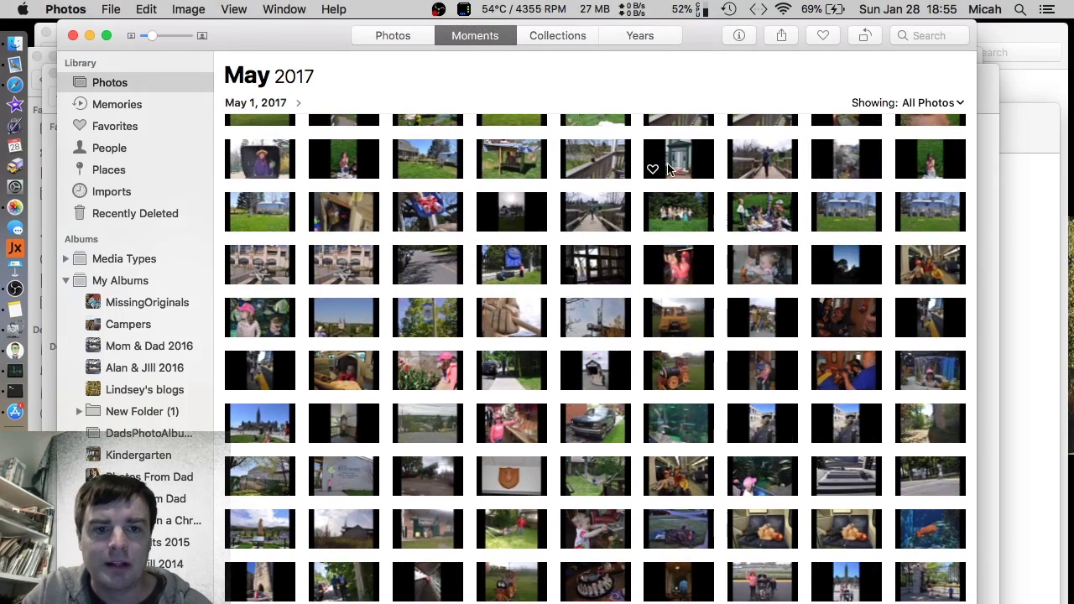
{"action": "double_click", "coordinate": [669, 168]}
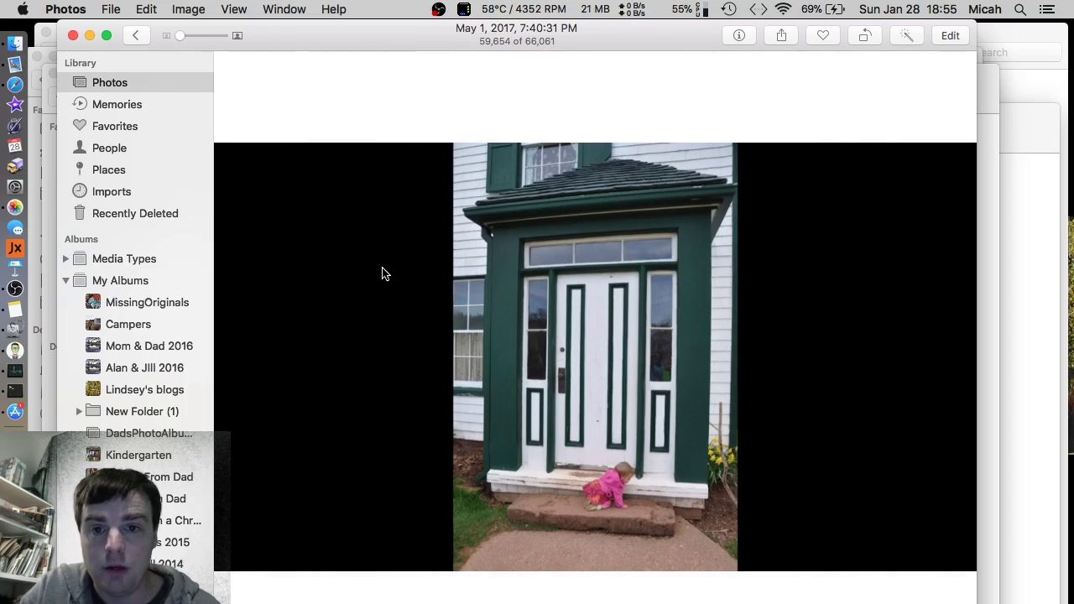
Confirm the doorway photo opens in Edit, then show its Info: MissingOriginals (2)1276.png, 1920 × 1080 PNG
{"action": "right_click", "coordinate": [804, 188]}
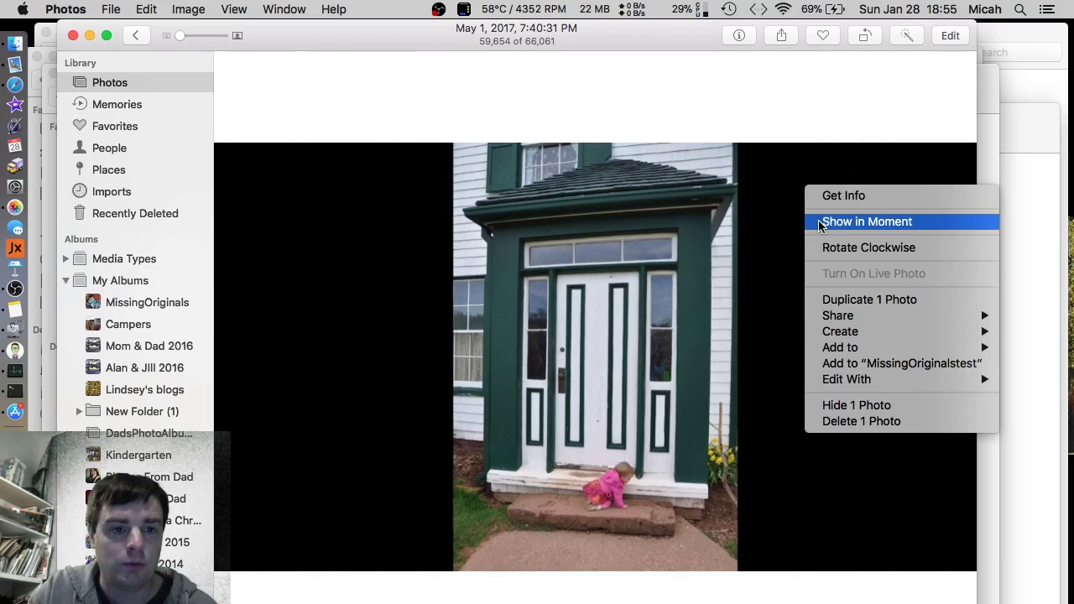
{"action": "left_click", "coordinate": [773, 232]}
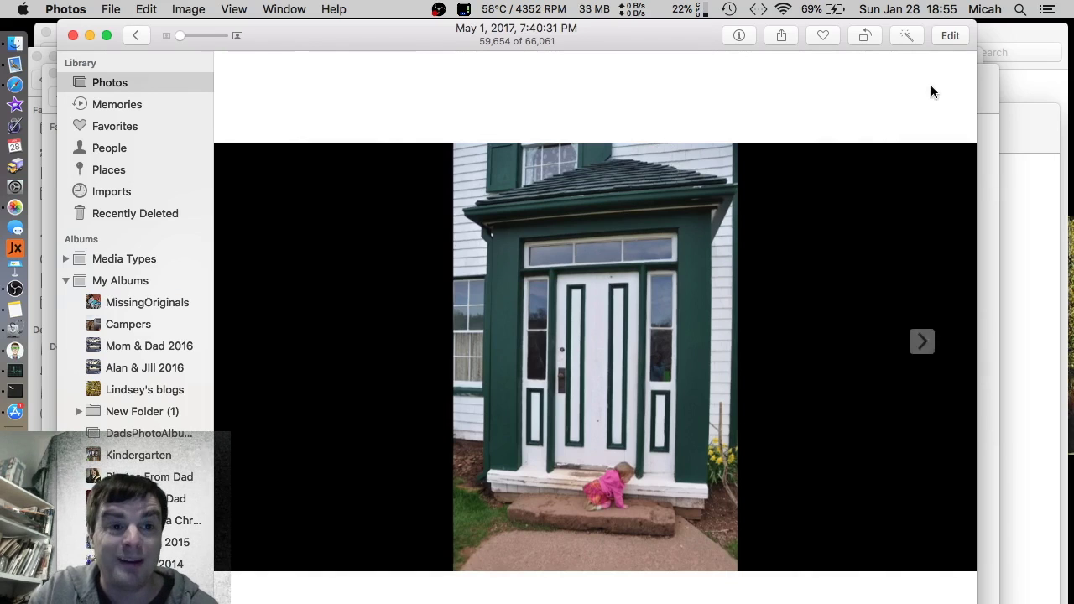
{"action": "left_click", "coordinate": [952, 34]}
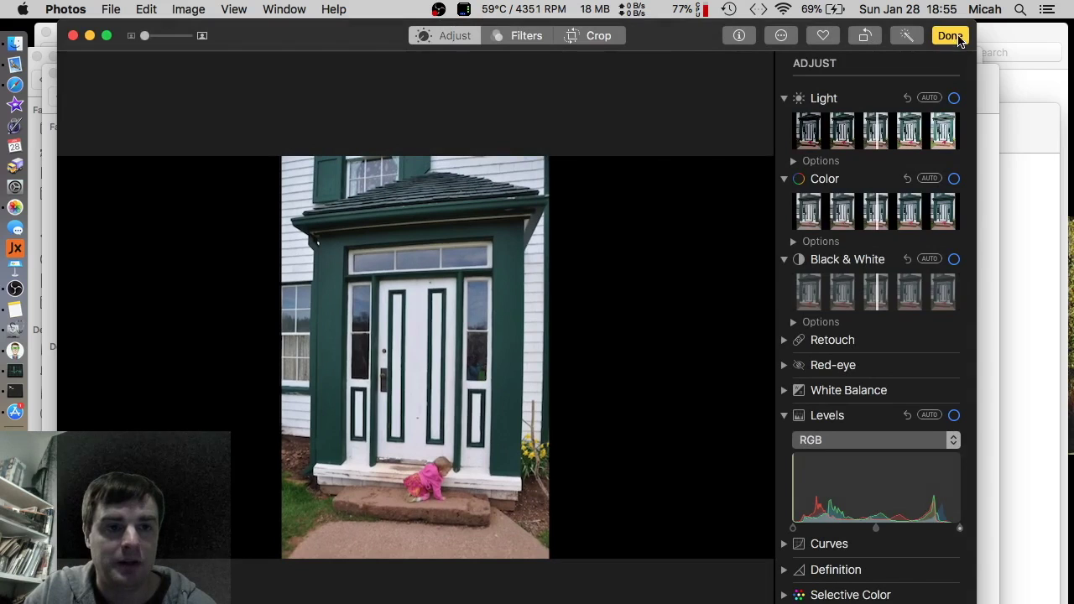
{"action": "left_click", "coordinate": [957, 37]}
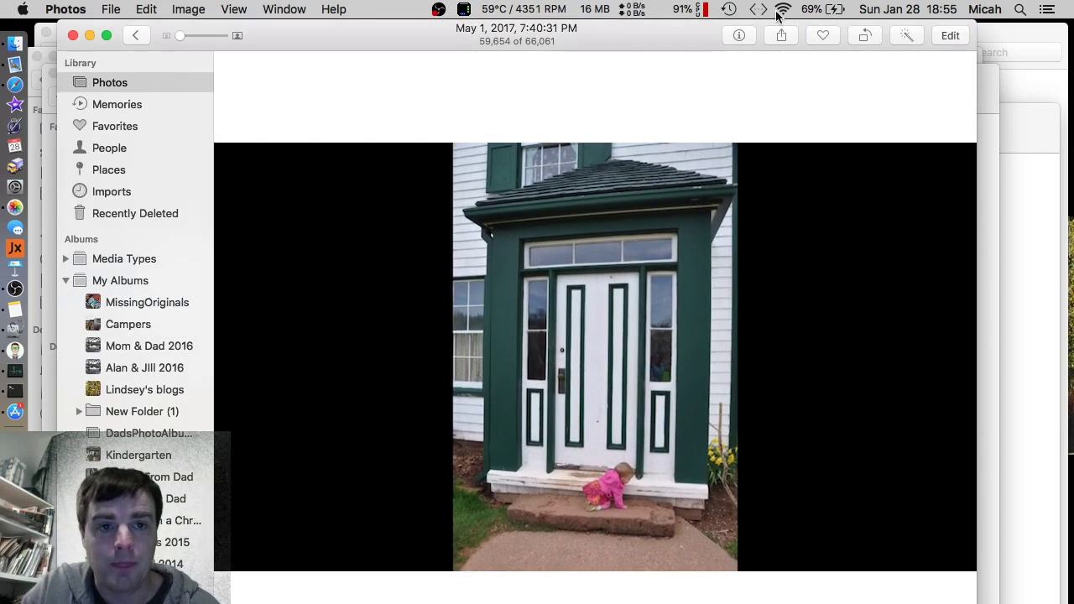
{"action": "left_click", "coordinate": [734, 35]}
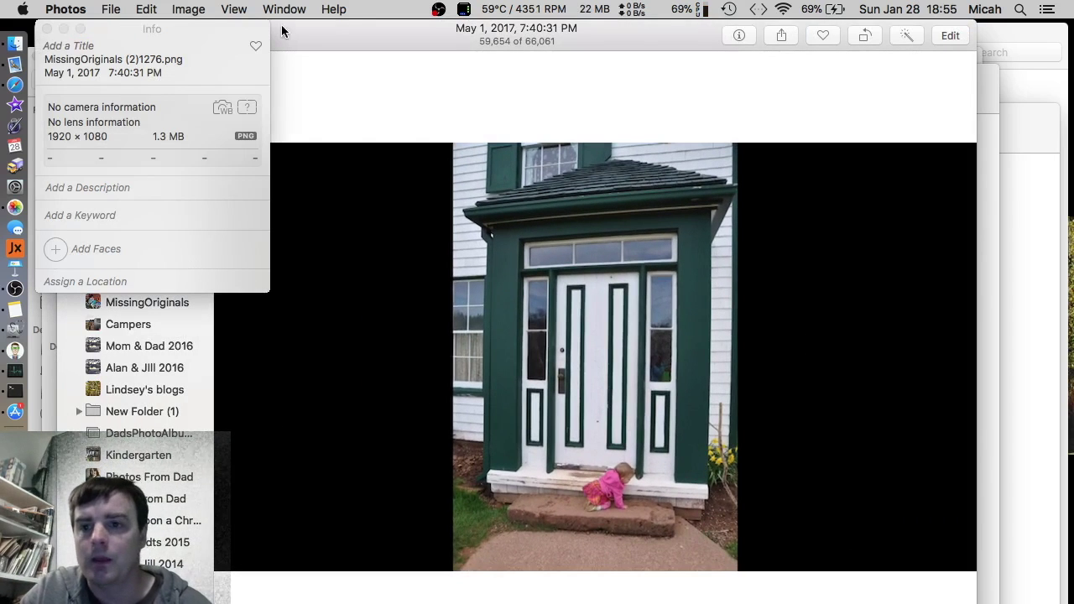
Drag the Info window onto the centre of the doorway photo, then bring up Photos preferences
{"action": "left_click_drag", "start_coordinate": [185, 28], "coordinate": [434, 178]}
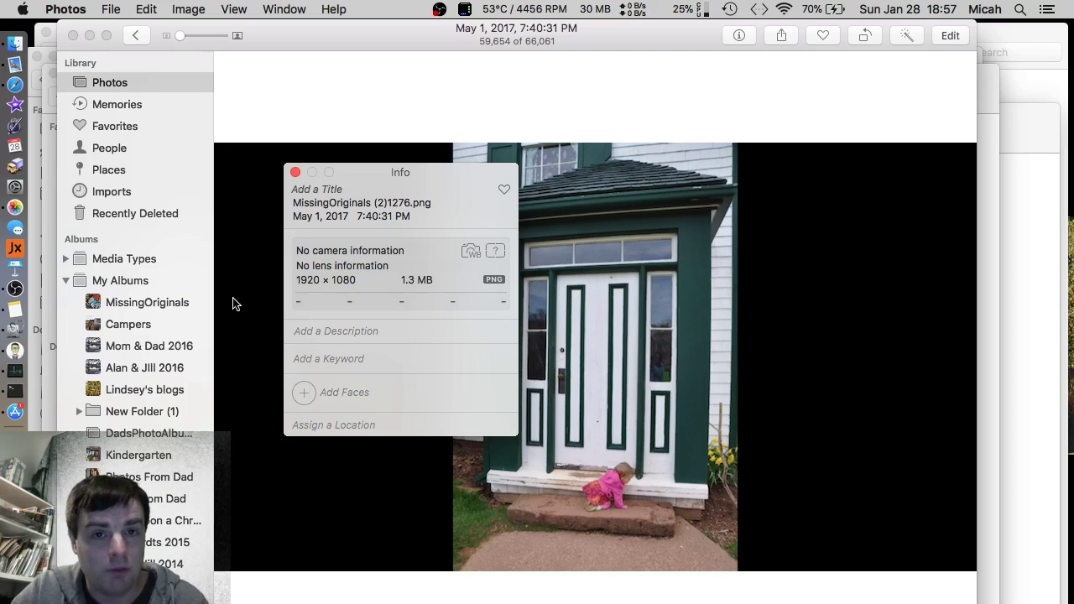
{"action": "left_click", "coordinate": [80, 8]}
Open the General preferences, then close the Info window and the preferences, leaving the doorway photo
{"action": "left_click", "coordinate": [82, 55]}
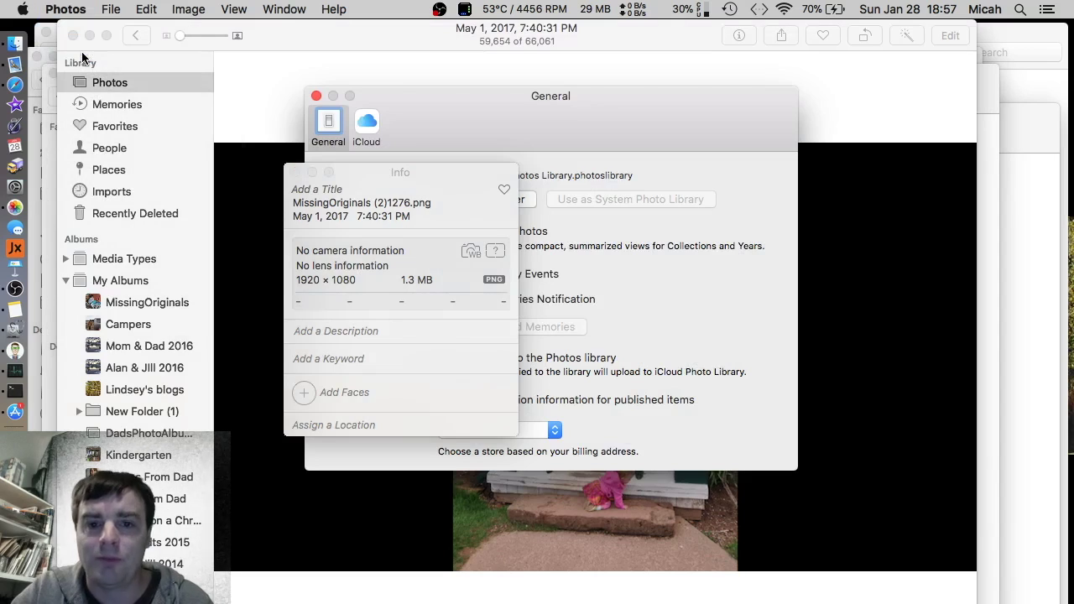
{"action": "left_click", "coordinate": [294, 173]}
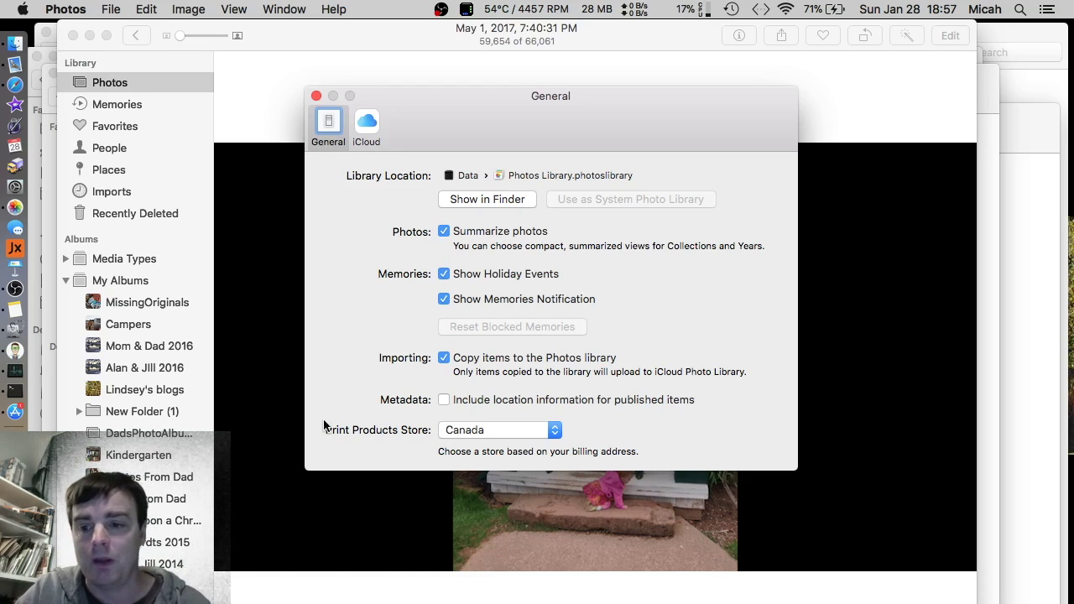
{"action": "left_click", "coordinate": [315, 96]}
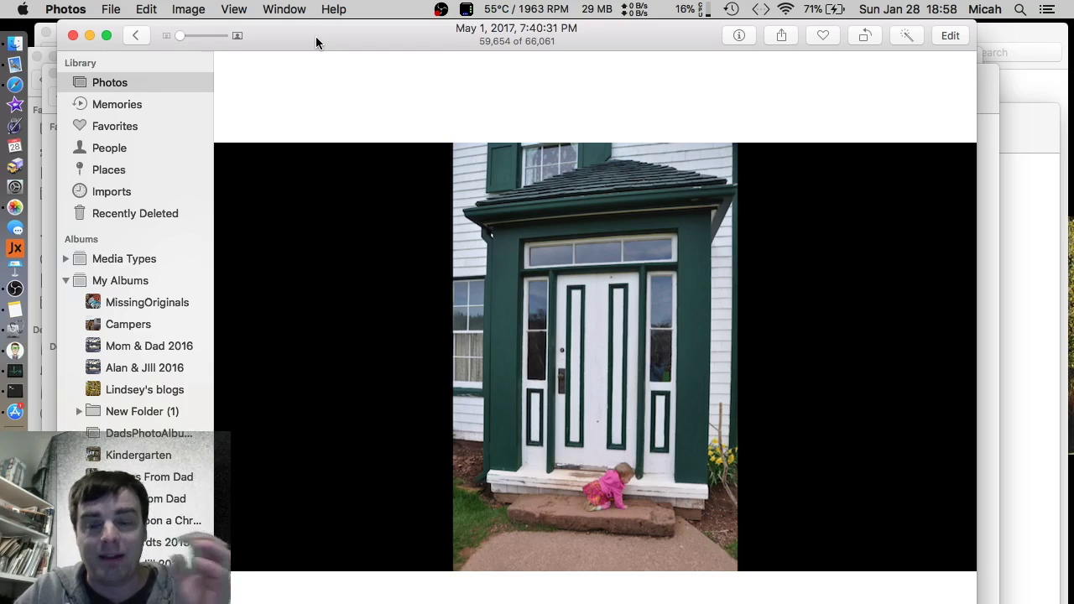
{"action": "mouse_move", "coordinate": [279, 193]}
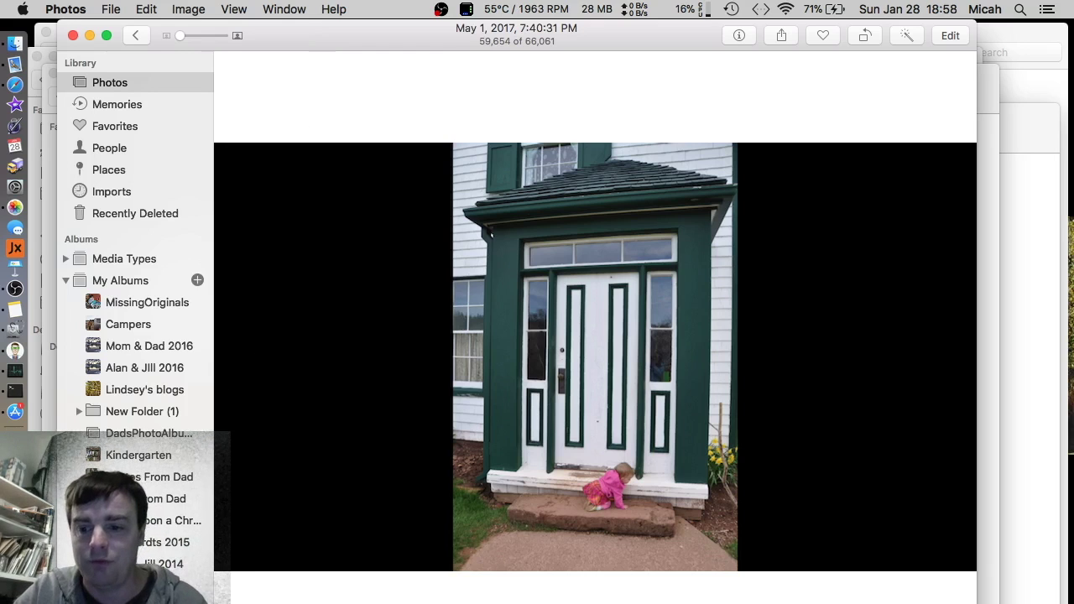
{"action": "key", "text": "super+Tab"}
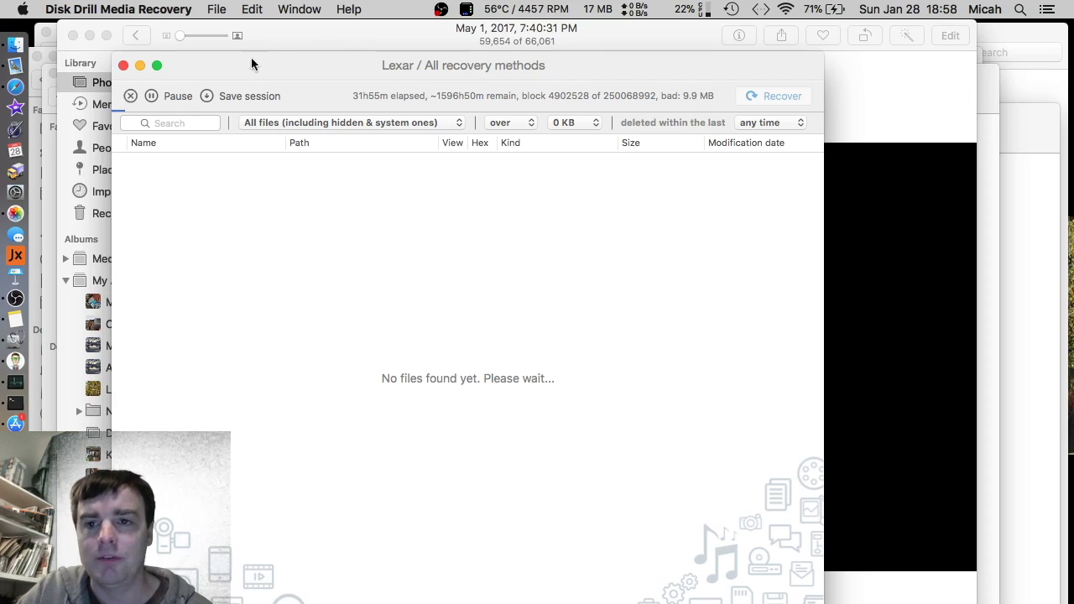
{"action": "left_click", "coordinate": [288, 38]}
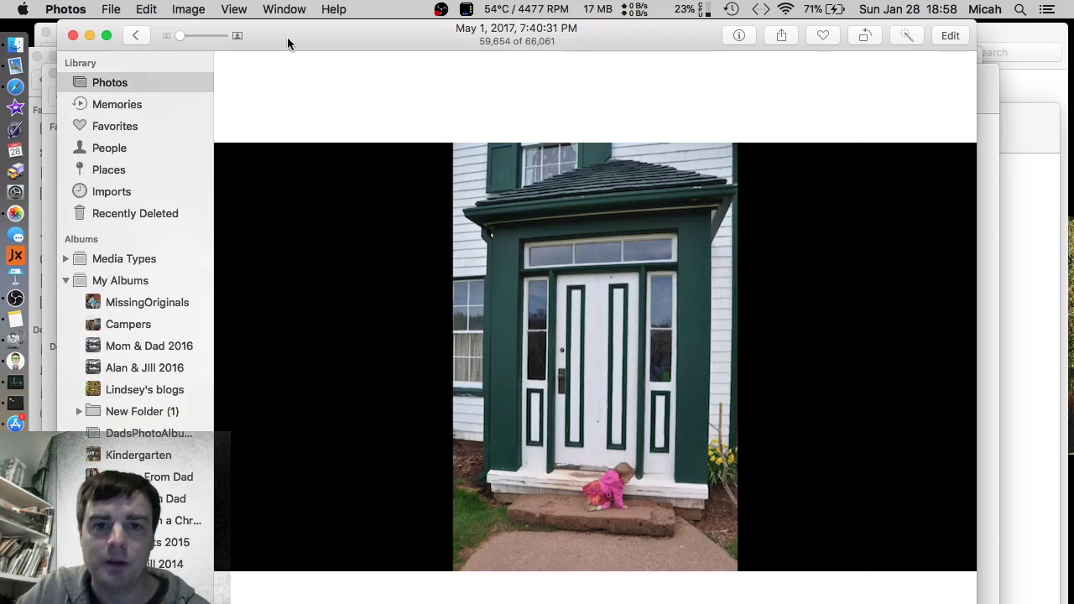